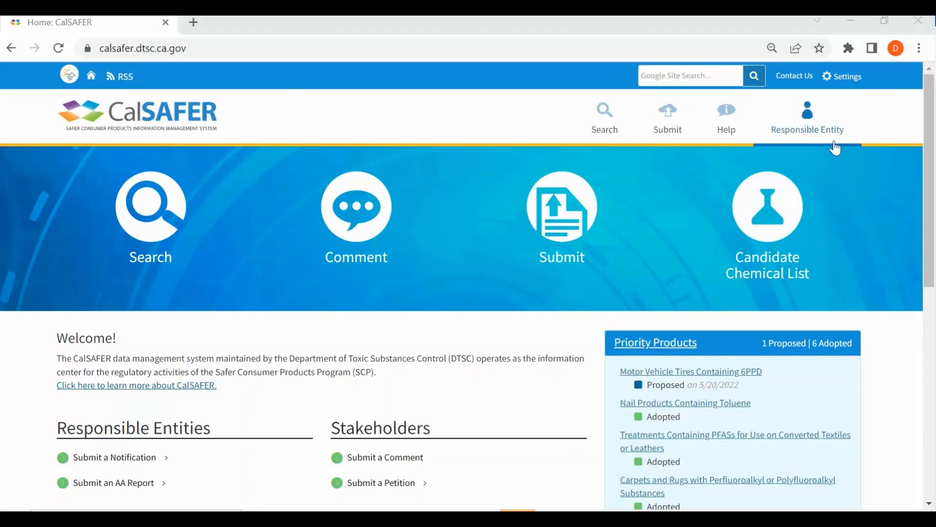
From the submission activities, start an Alternative Analysis Threshold Notification for the submitted Nail Products Containing Toluene notification
mouse_move(821, 126)
click(559, 220)
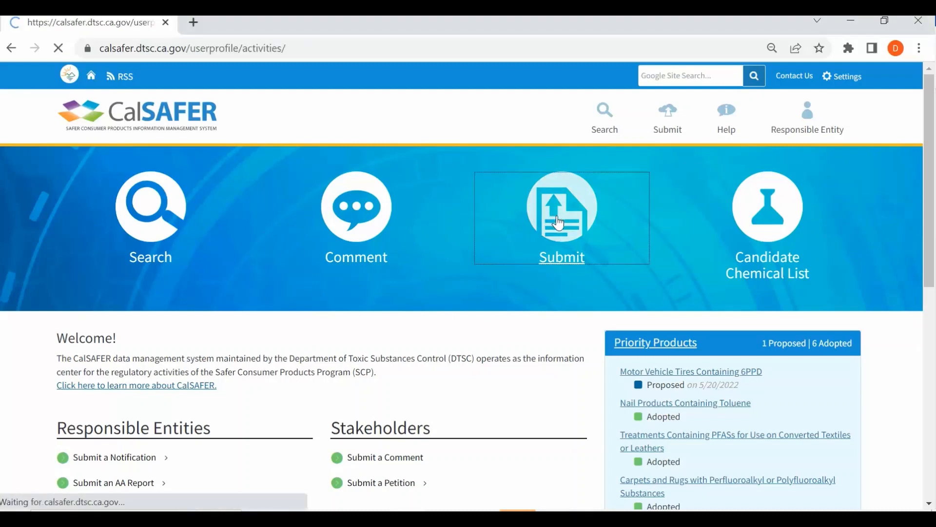
scroll(561, 293, down, 3)
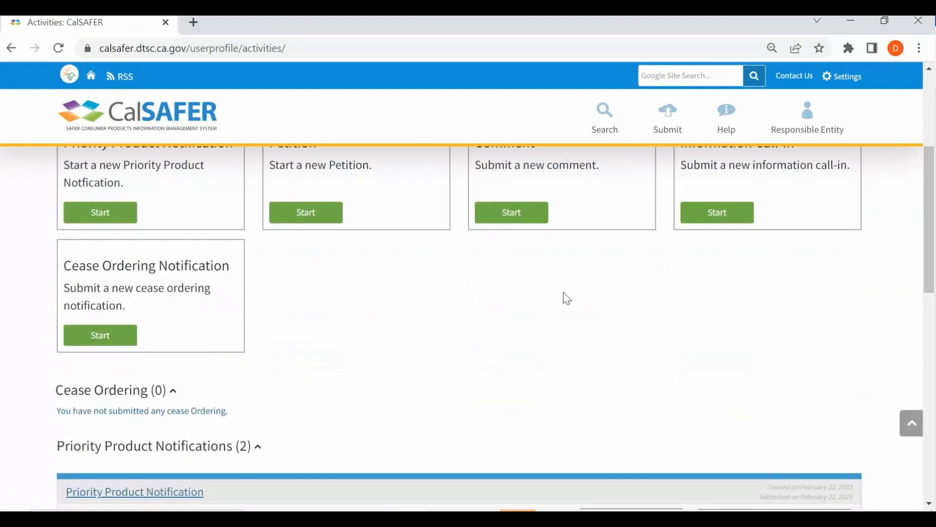
scroll(566, 298, down, 1)
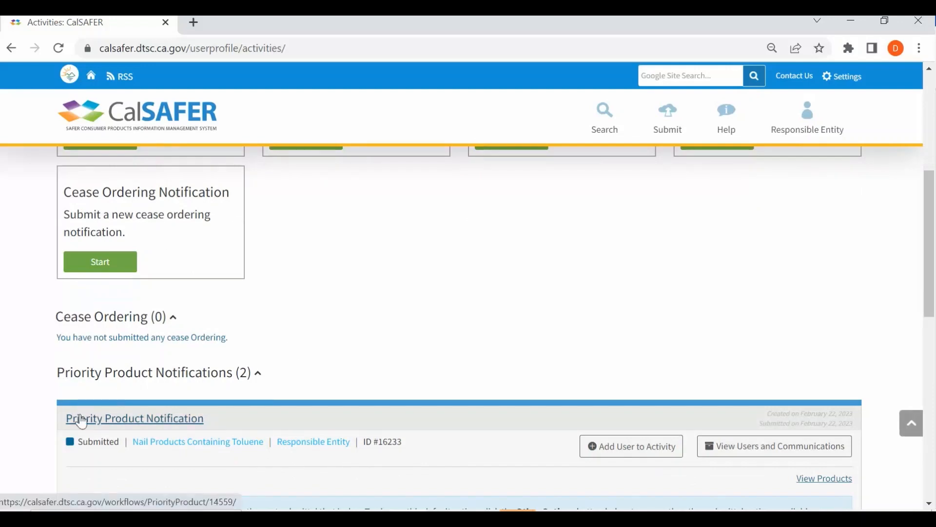
scroll(276, 387, down, 1)
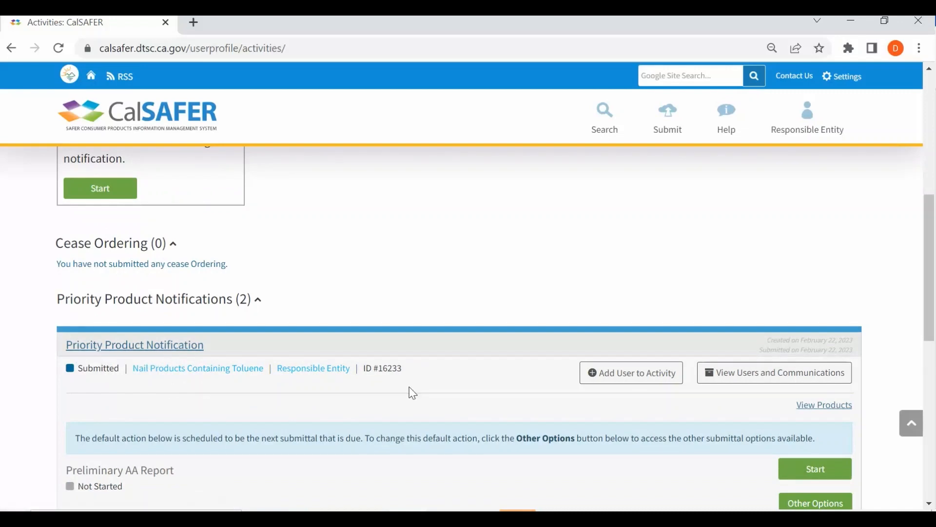
scroll(413, 393, down, 1)
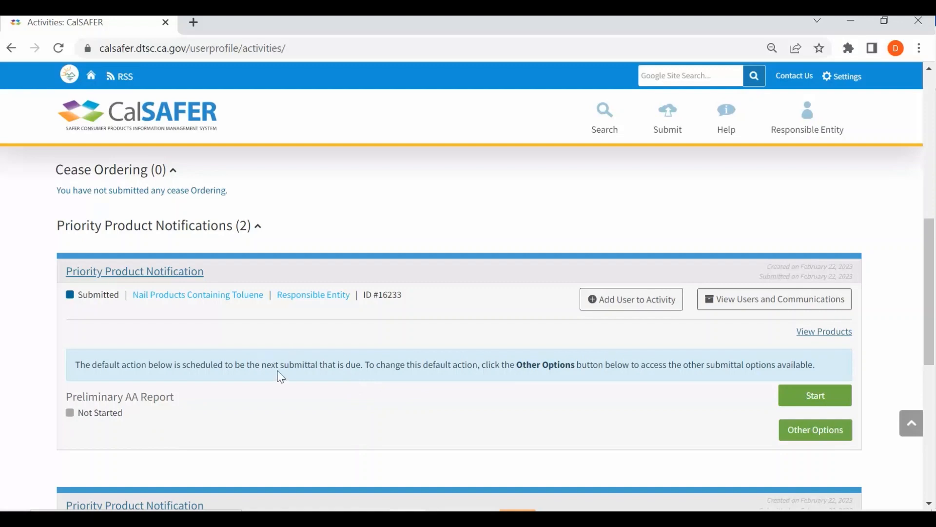
click(826, 437)
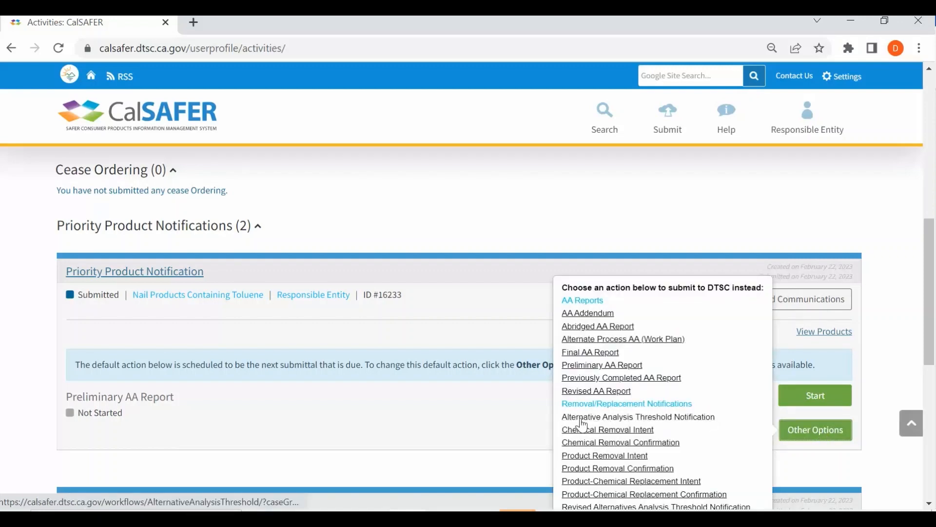
click(640, 419)
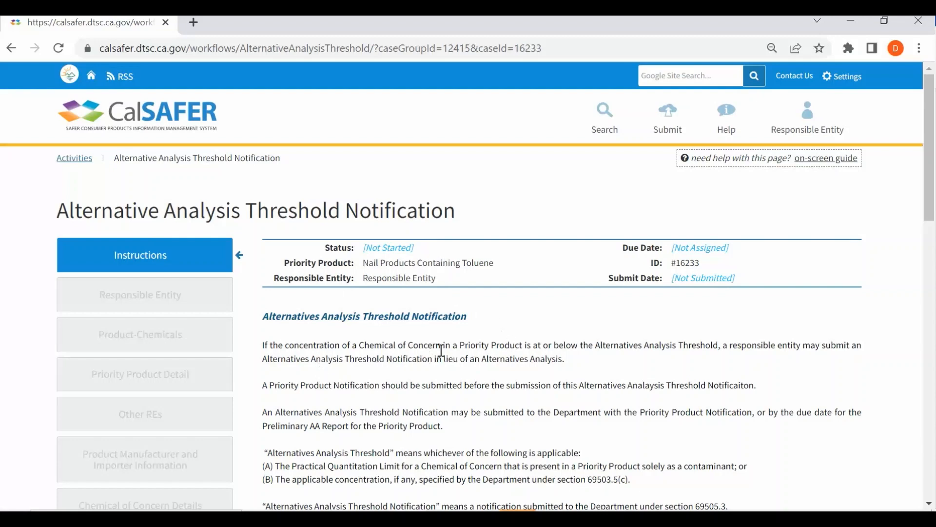
Read through the Alternatives Analysis Threshold Notification instructions and continue to the Responsible Entity section
scroll(590, 361, down, 3)
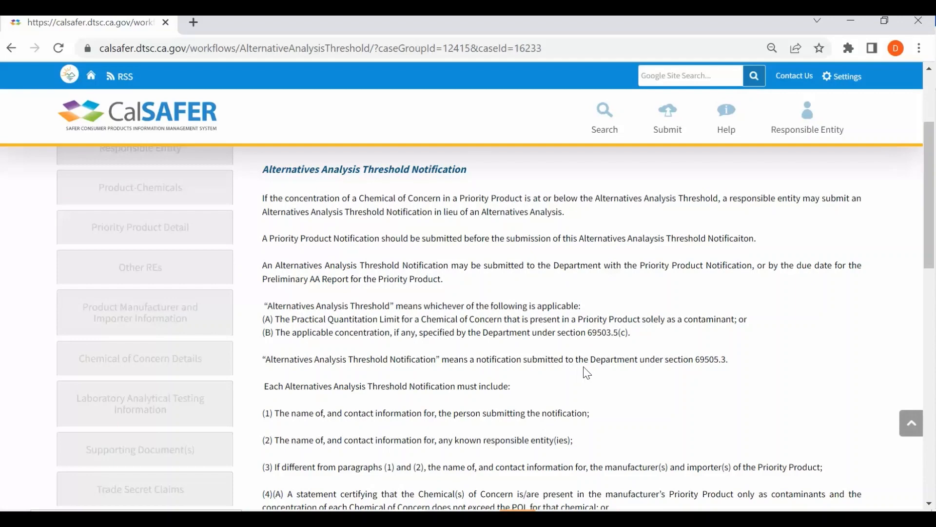
scroll(588, 374, down, 2)
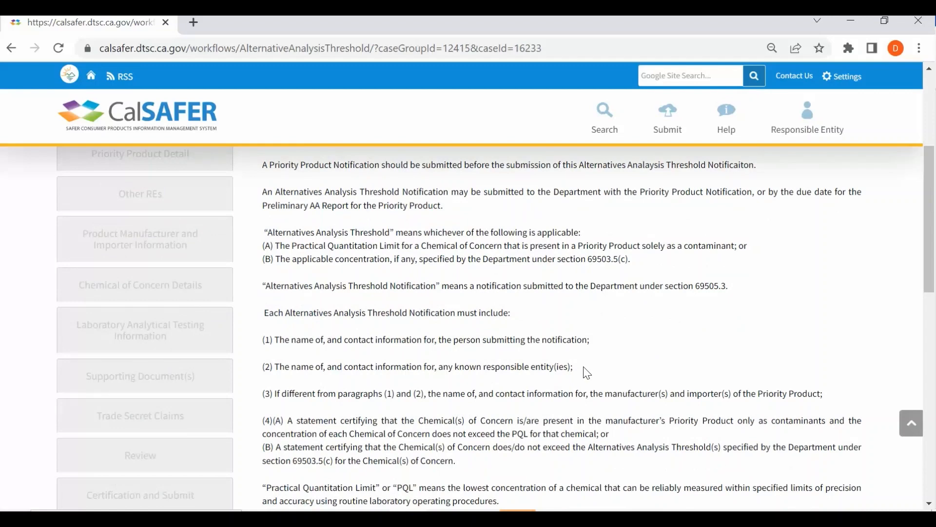
scroll(588, 374, down, 2)
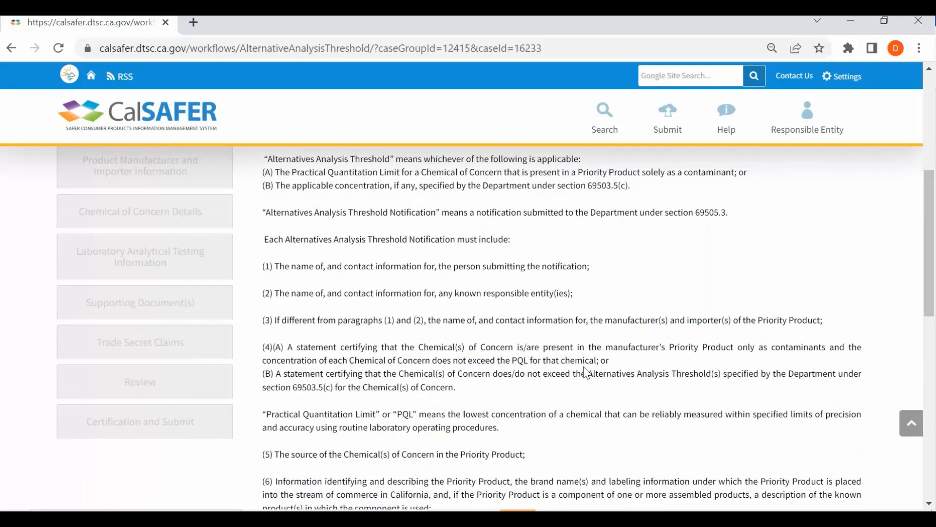
scroll(588, 373, down, 4)
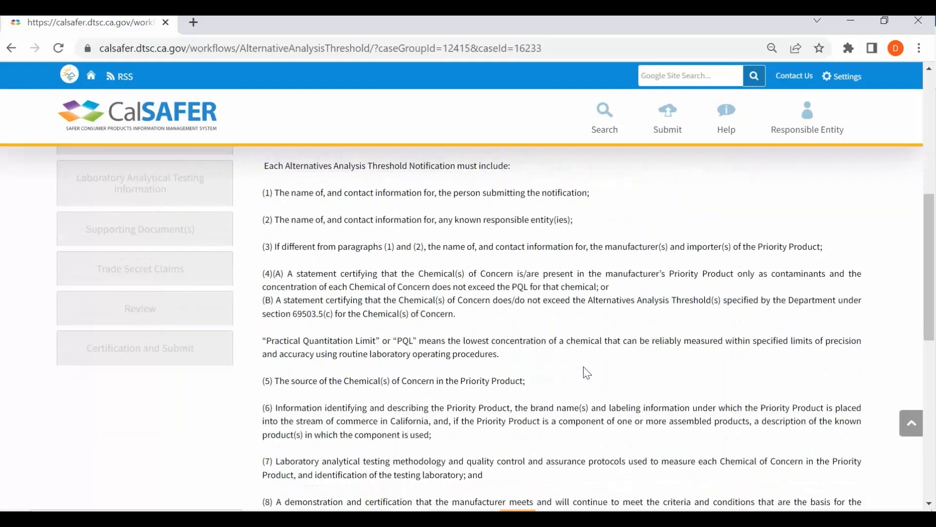
scroll(588, 374, down, 3)
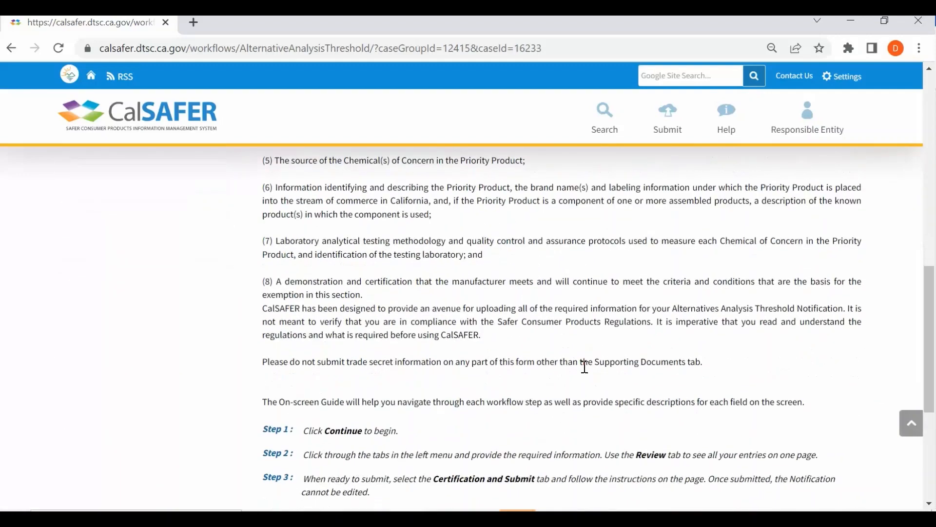
scroll(585, 367, down, 5)
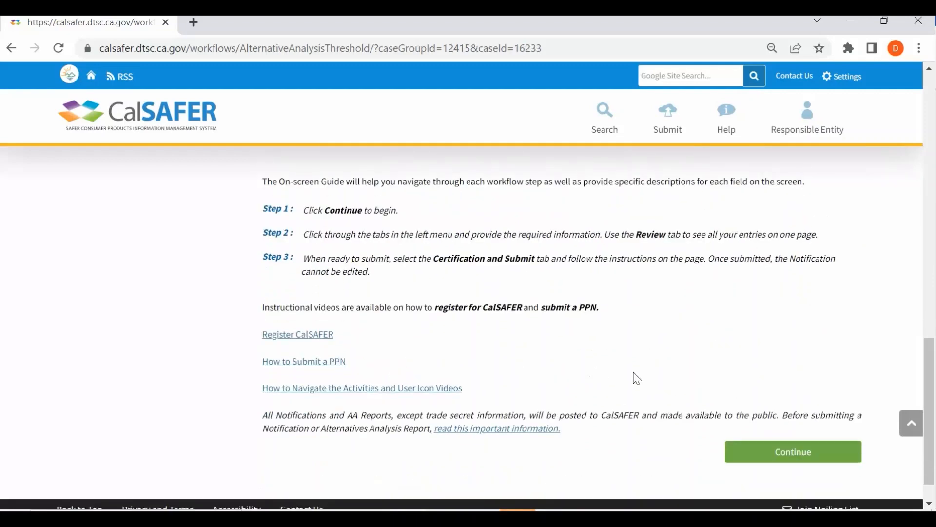
click(801, 459)
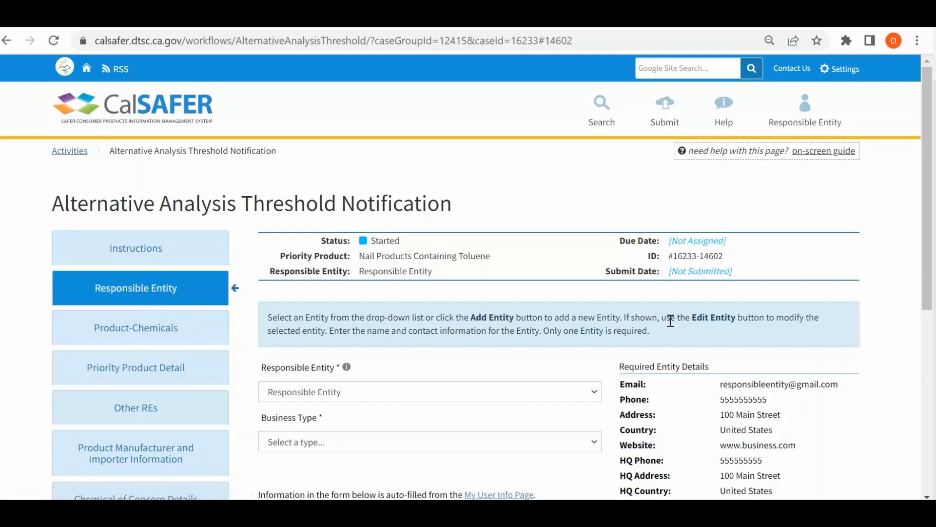
Review the responsible entity details, set the business type to Manufacturer, and save the section to continue
scroll(672, 325, down, 2)
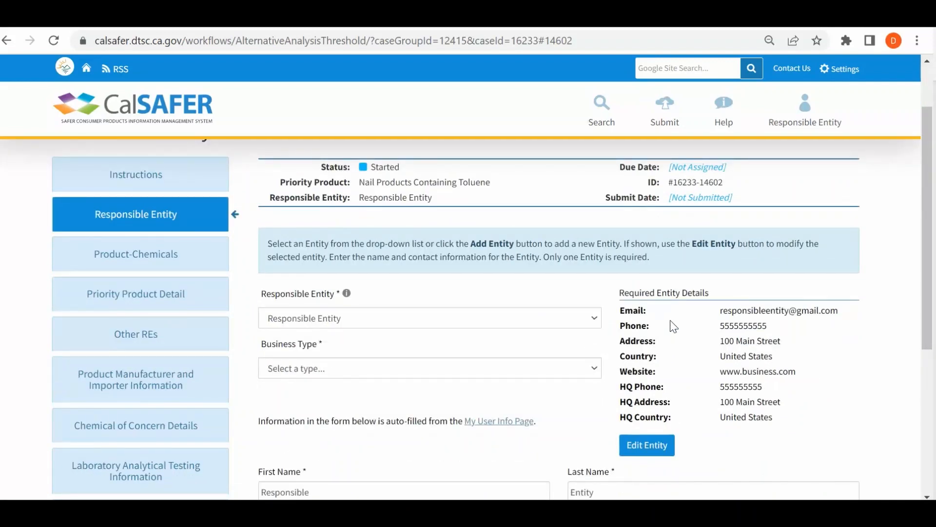
scroll(656, 358, down, 2)
scroll(656, 361, down, 2)
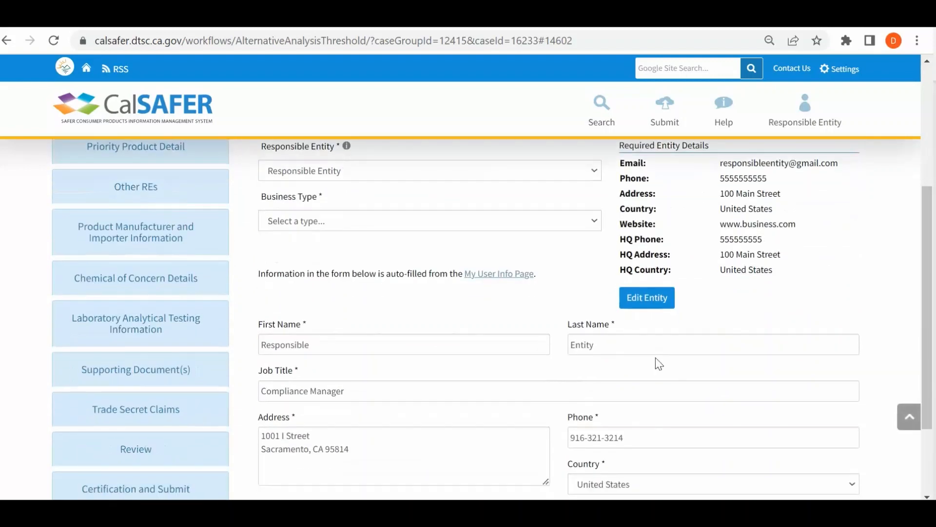
click(591, 221)
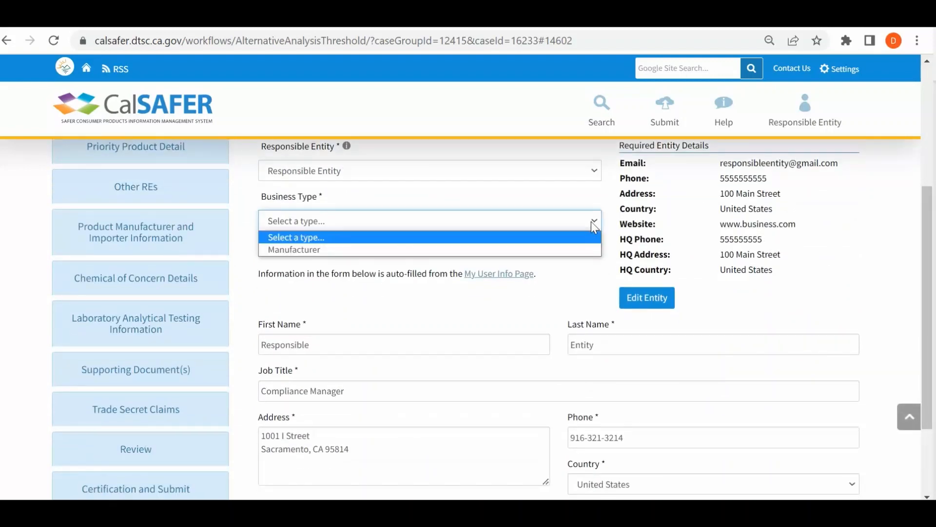
click(567, 248)
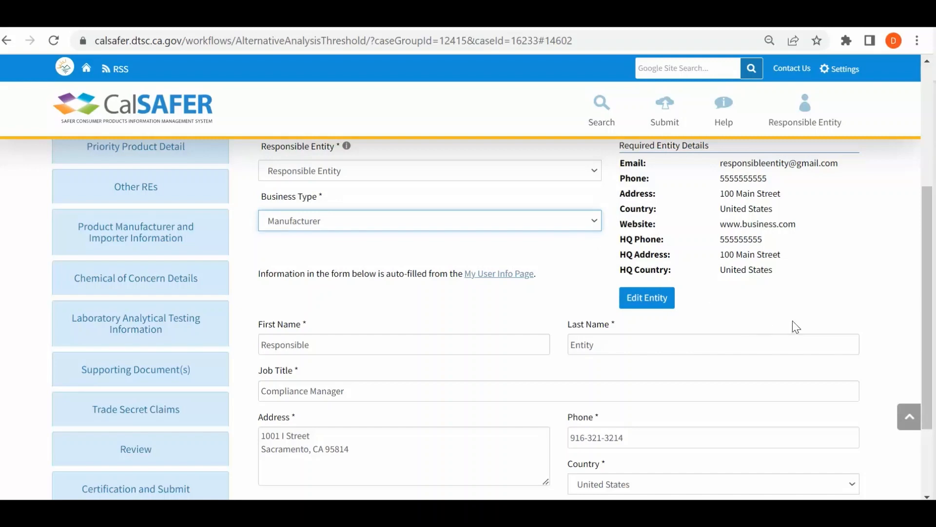
scroll(697, 390, down, 2)
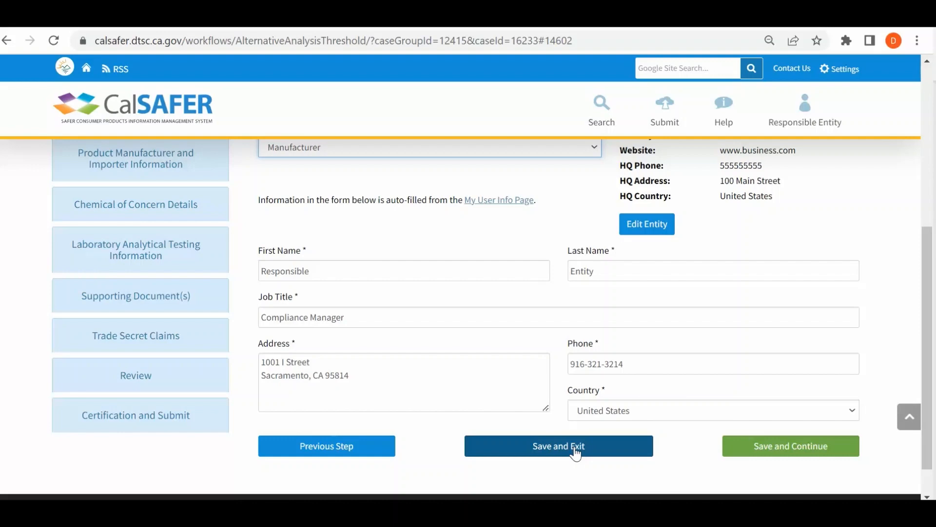
click(798, 458)
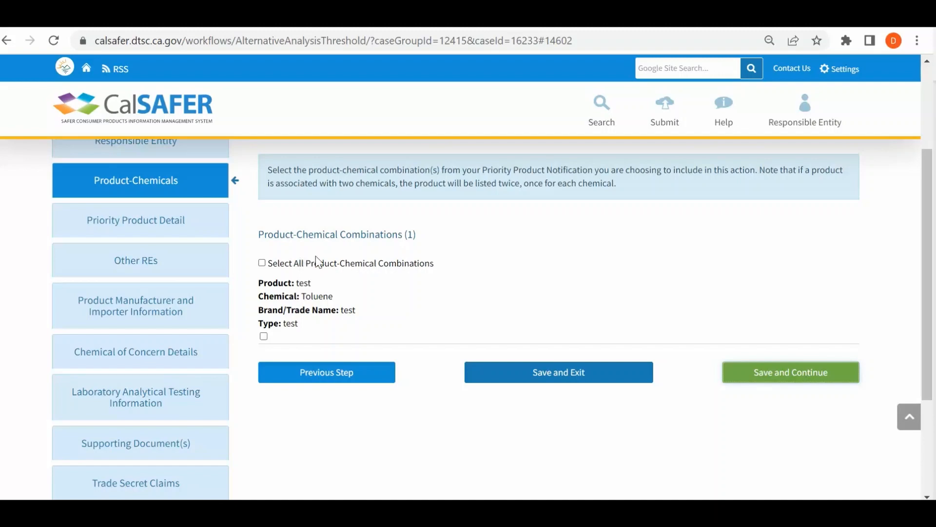
Include the test product's Toluene combination in the notification, and save SKU 12345 as that product's labeling information
click(263, 336)
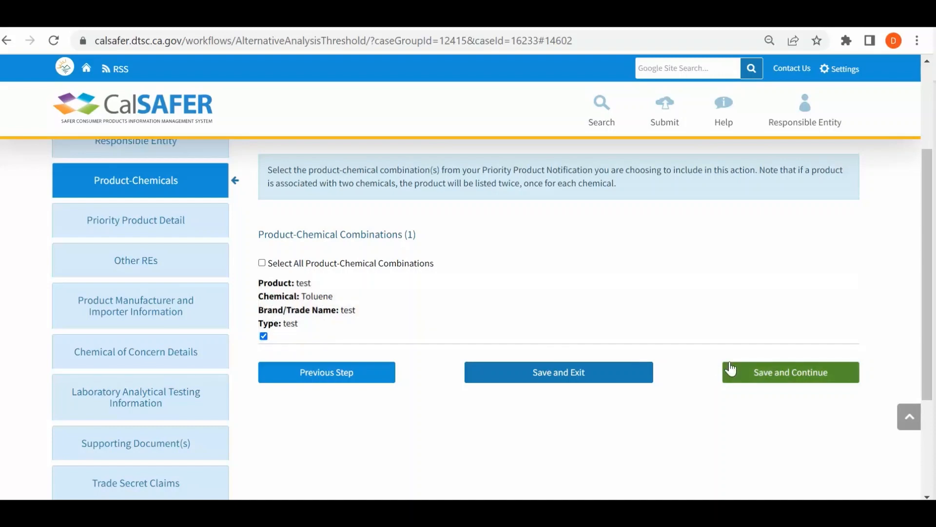
click(787, 383)
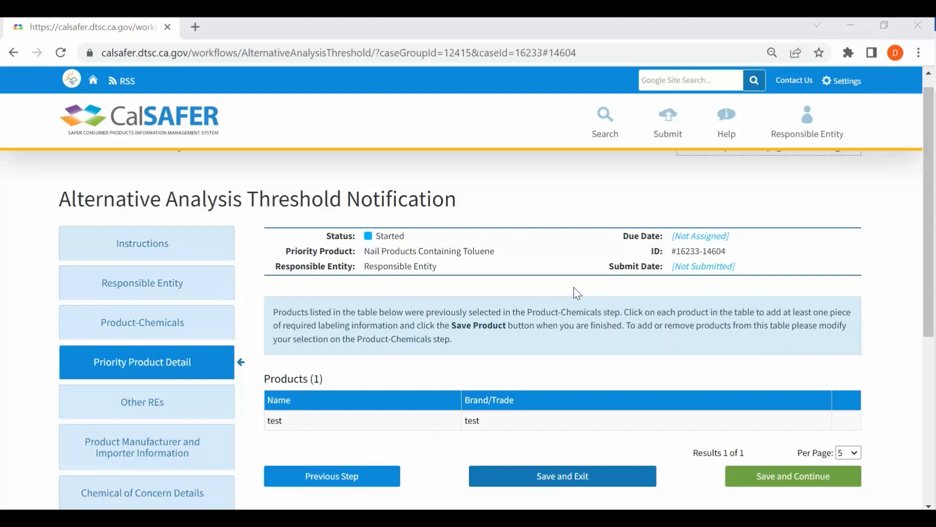
click(520, 424)
scroll(607, 424, down, 3)
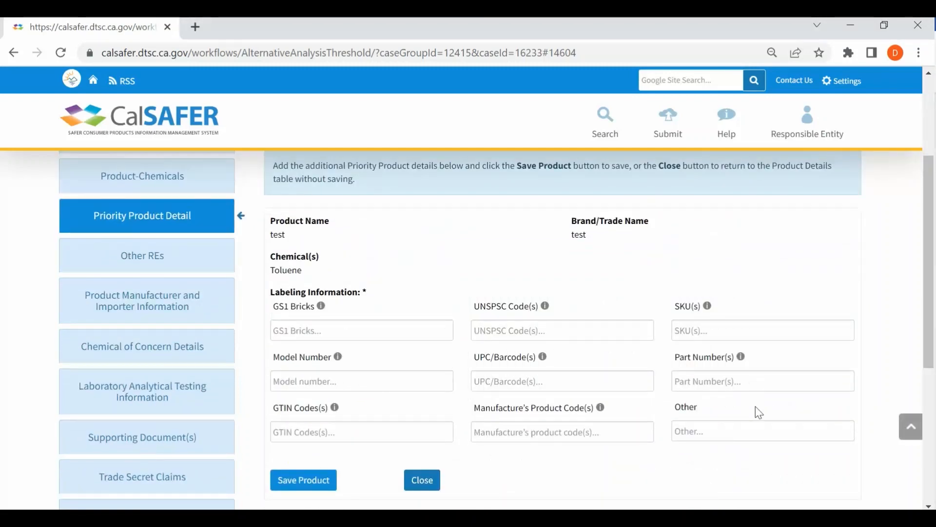
click(704, 327)
text(12345)
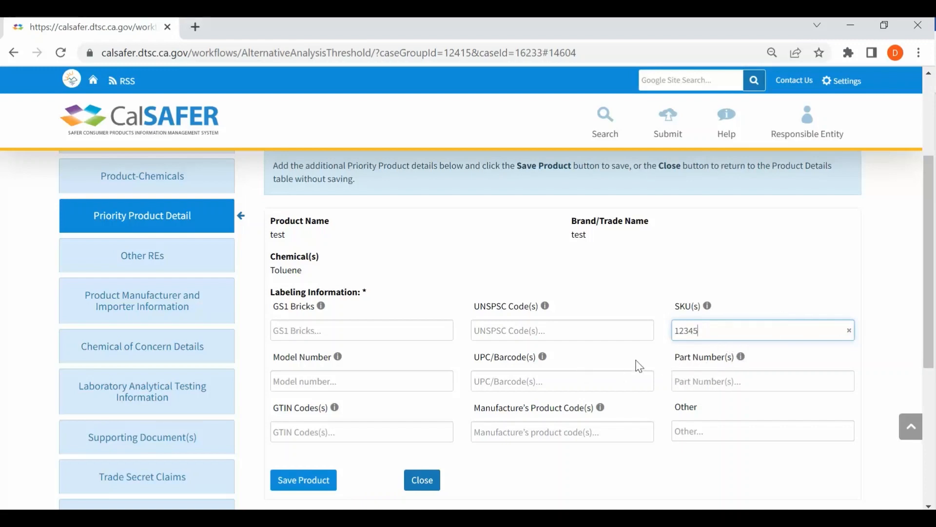
scroll(626, 366, down, 1)
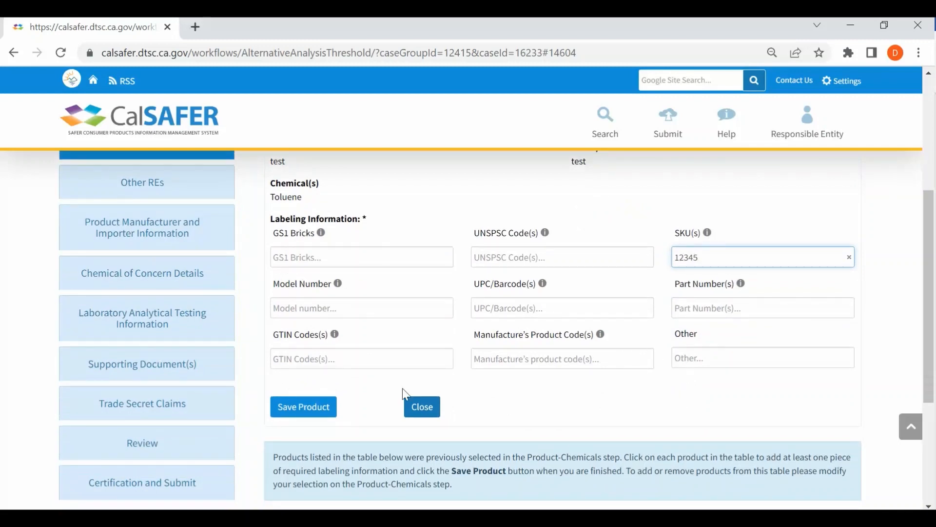
click(319, 414)
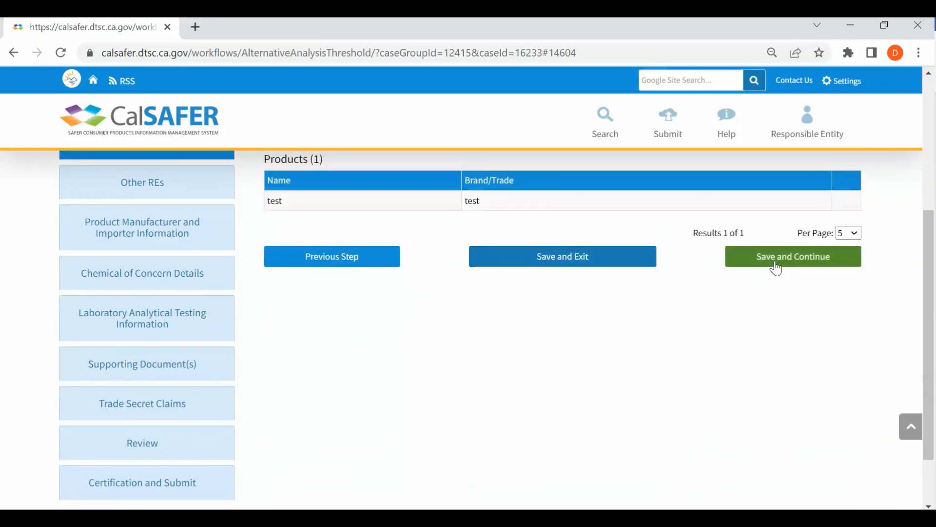
click(777, 268)
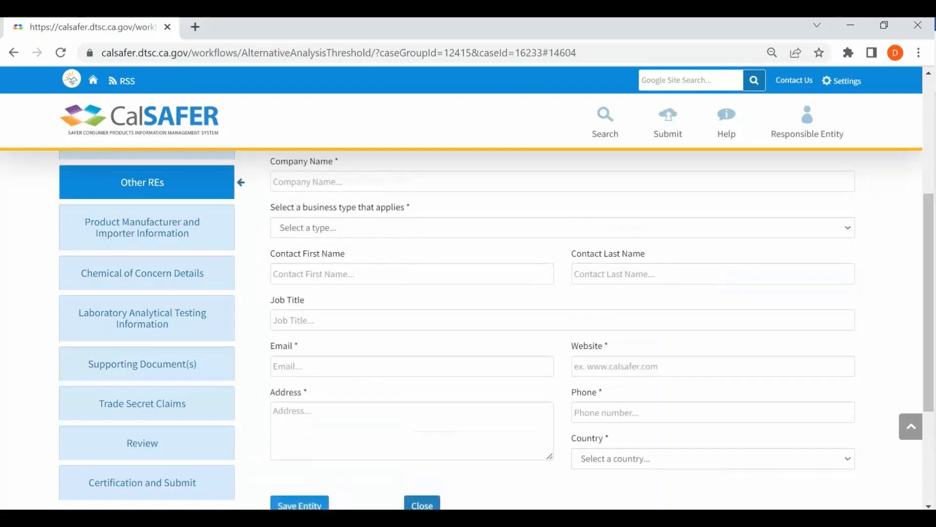
Add another responsible entity named Retailer, business type Retailer, job title test, country United States, with its contact details, and save the section
scroll(291, 321, up, 1)
scroll(288, 324, up, 3)
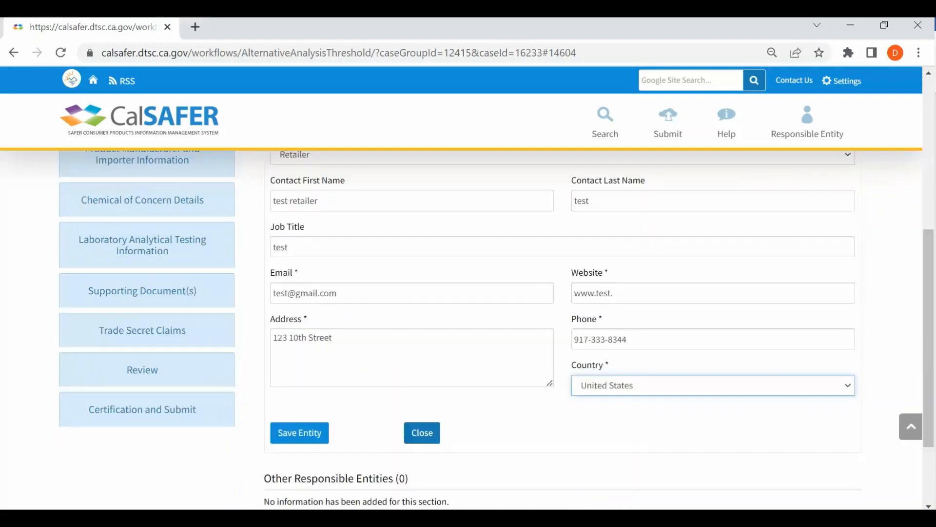
click(293, 438)
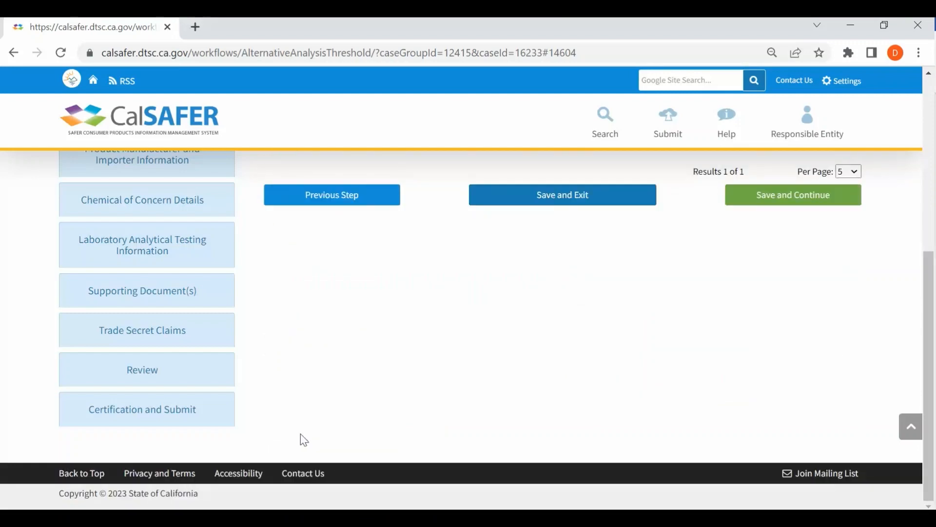
scroll(497, 311, up, 3)
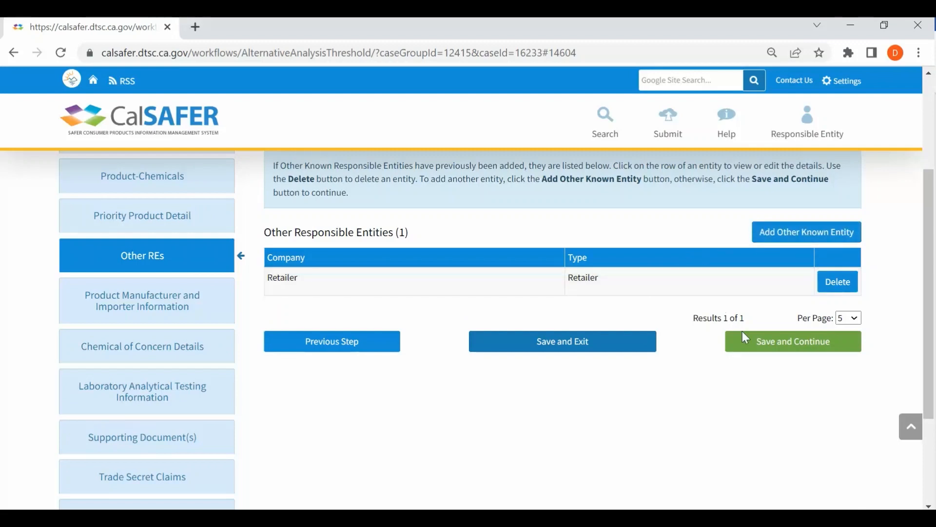
click(755, 345)
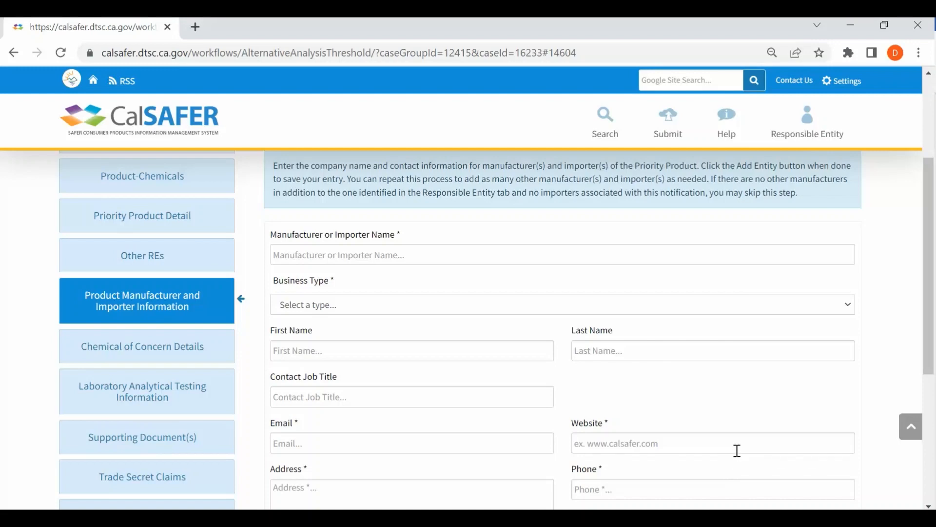
Leave the Product Manufacturer and Importer Information section empty and continue to Chemical of Concern Details
scroll(771, 404, up, 1)
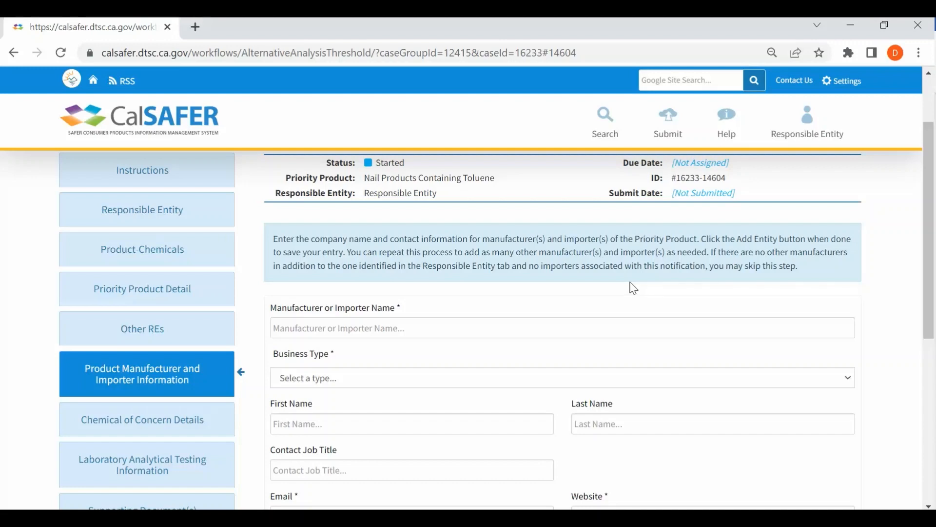
scroll(634, 287, down, 5)
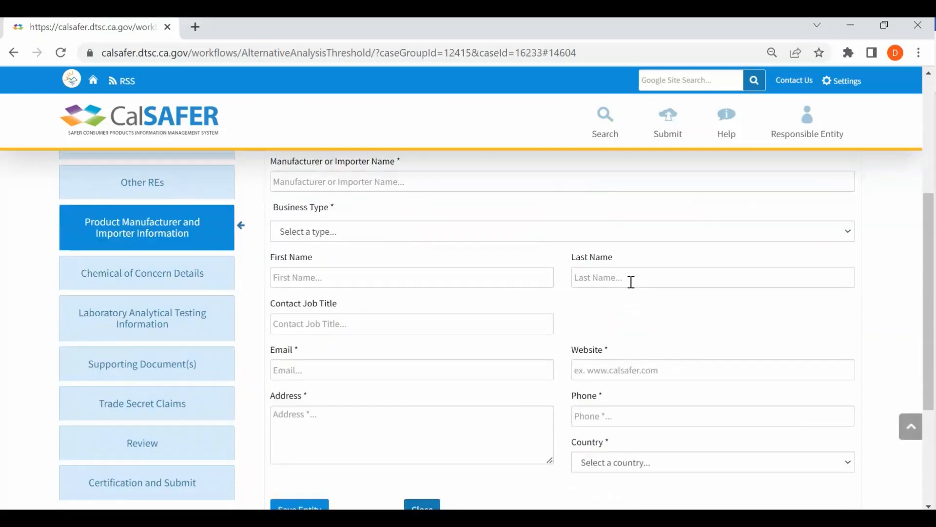
scroll(631, 282, down, 1)
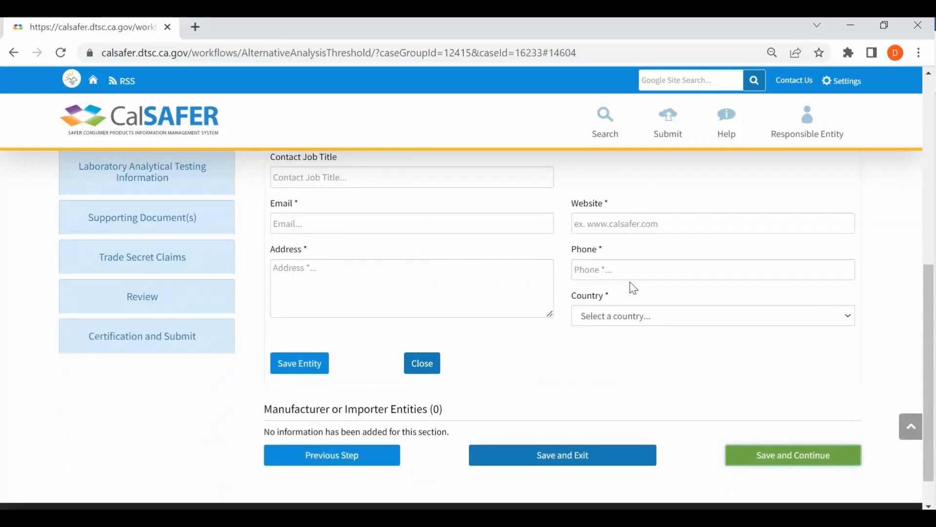
click(790, 455)
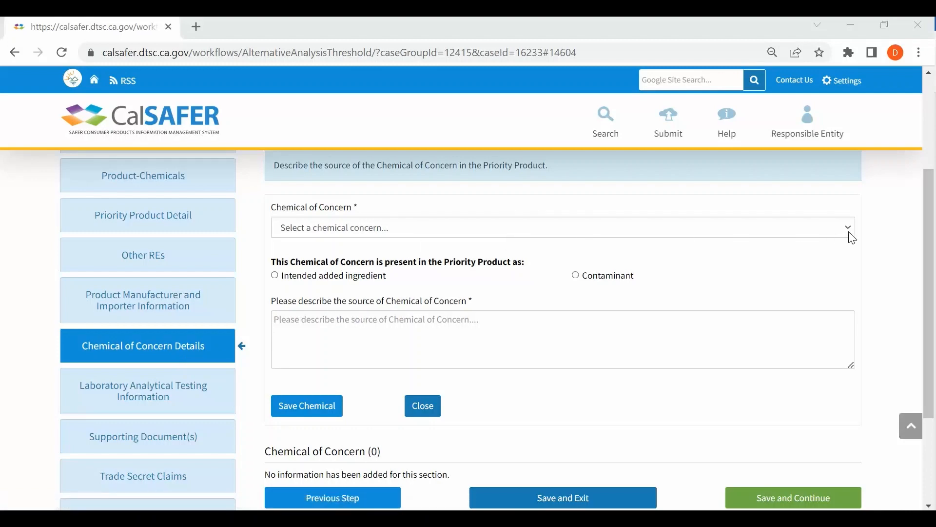
Add Toluene [108-88-3] as a contaminant with source description "Example source of toluene...", save the chemical, and continue to Laboratory Analytical Testing Information
click(722, 229)
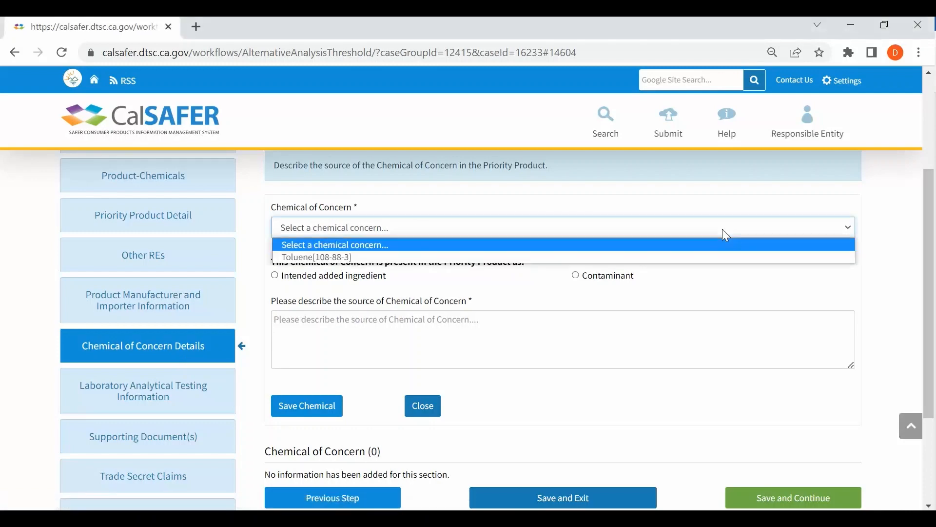
click(360, 259)
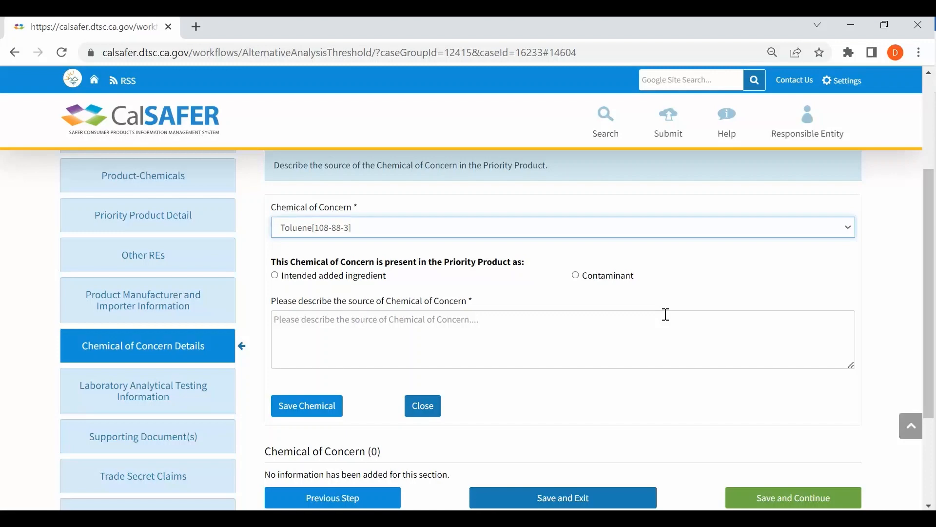
click(581, 279)
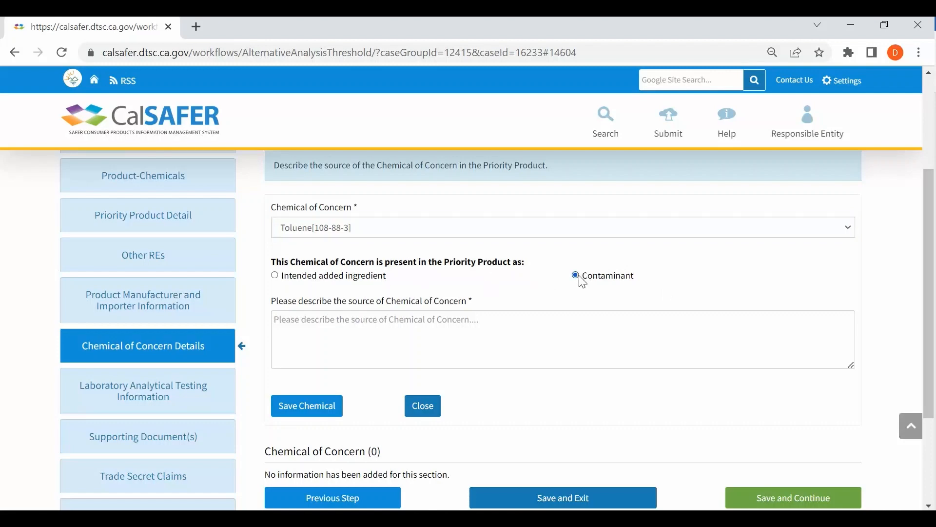
click(542, 323)
text(Example source of ch)
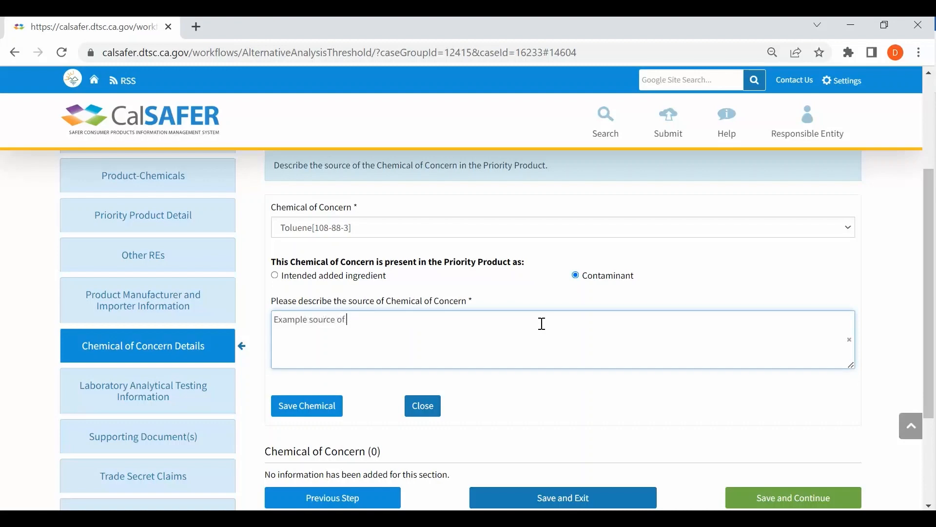
key(BackSpace)
key(BackSpace)
text(toluene...)
click(328, 409)
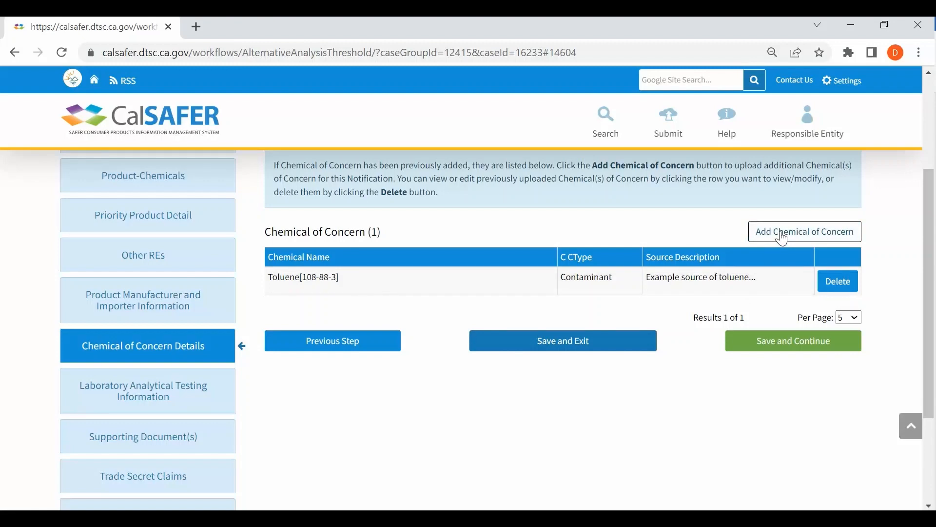
click(790, 344)
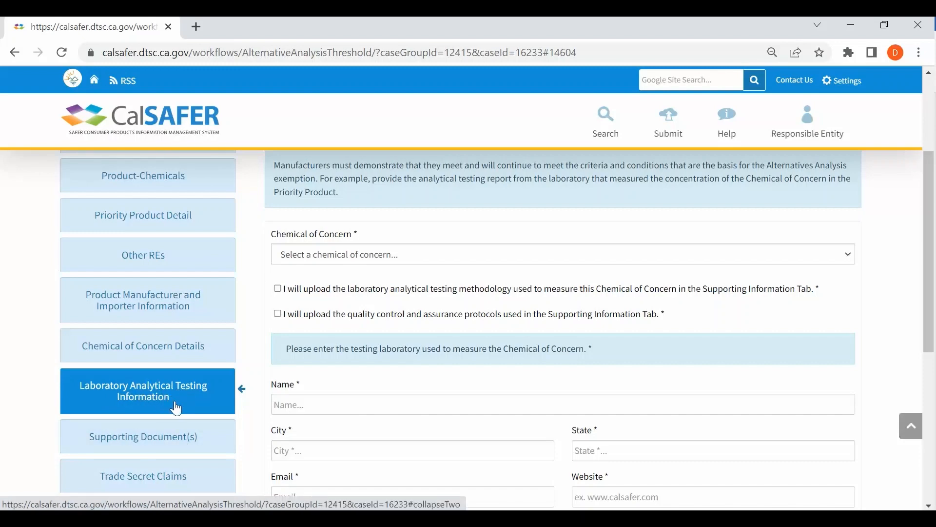
Choose Toluene [100 ppm] for the lab testing entry and agree to upload the testing methodology and the quality control and assurance protocols
click(698, 255)
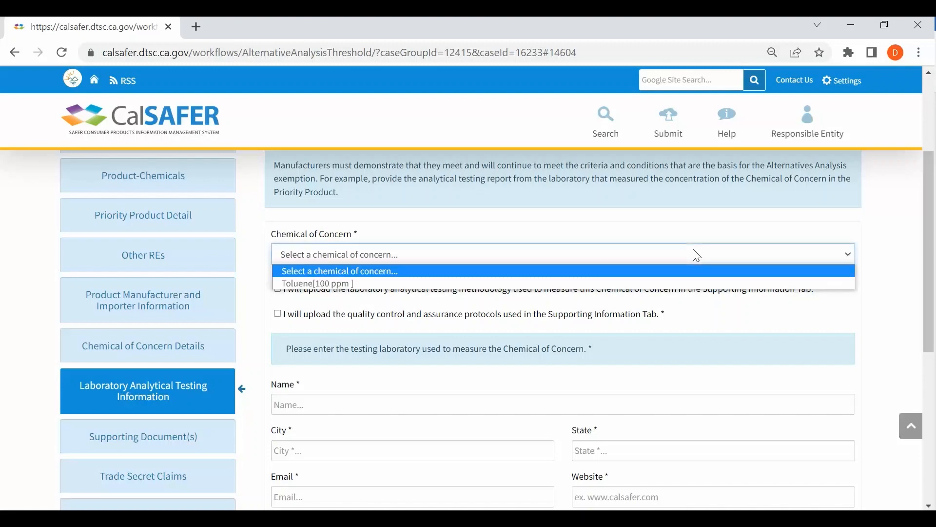
click(547, 286)
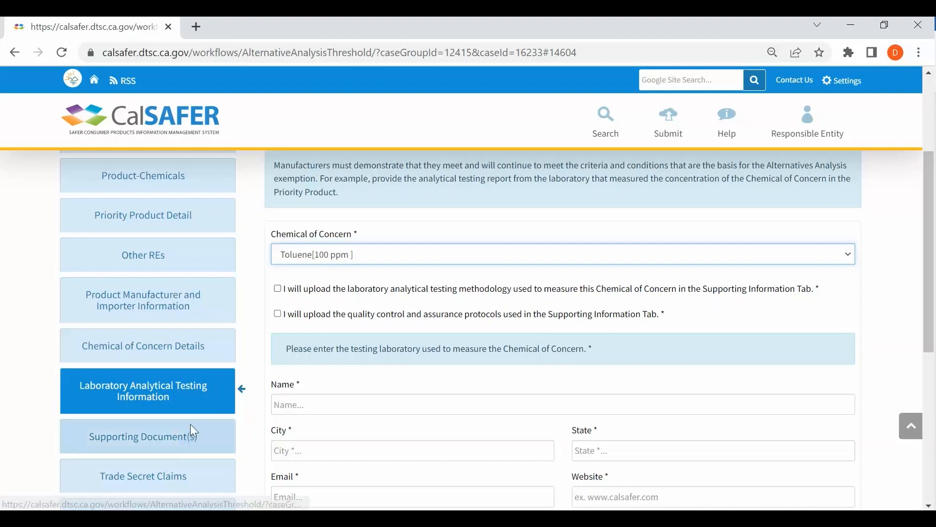
click(279, 290)
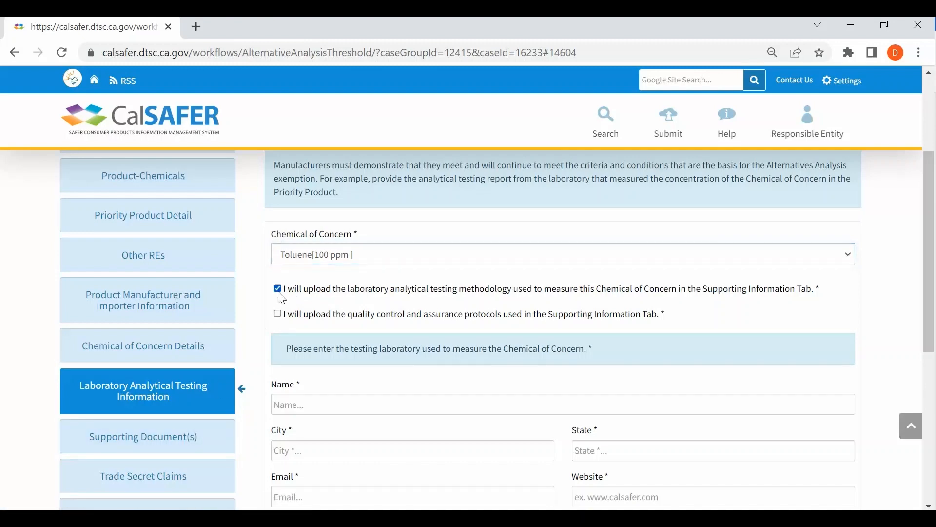
click(278, 315)
Complete the details of the testing laboratory test lab in Sacramento, United States, save the lab information, and continue to Supporting Document(s)
scroll(670, 373, down, 2)
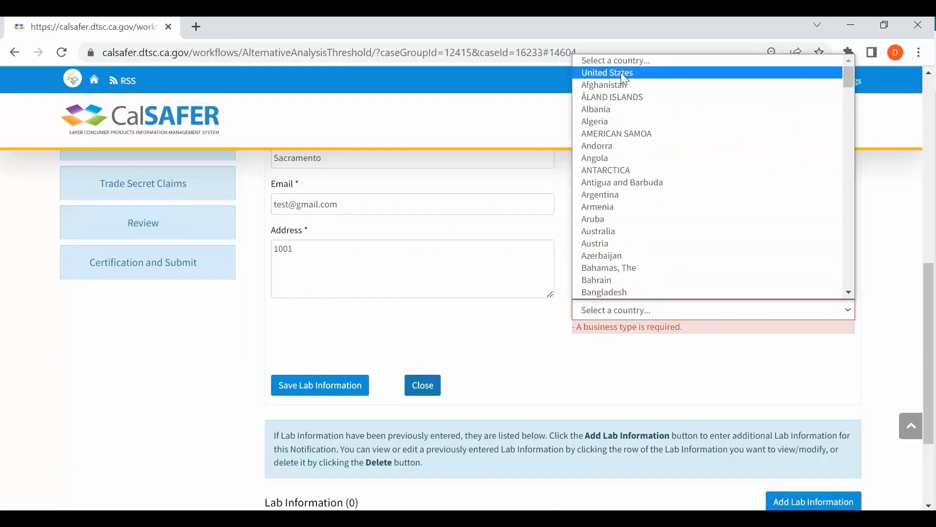
click(621, 72)
click(351, 385)
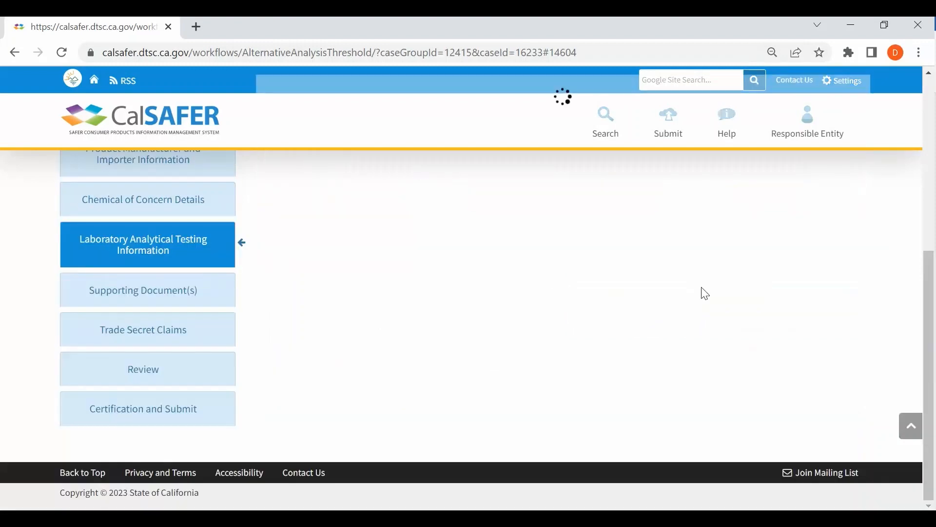
scroll(721, 300, up, 3)
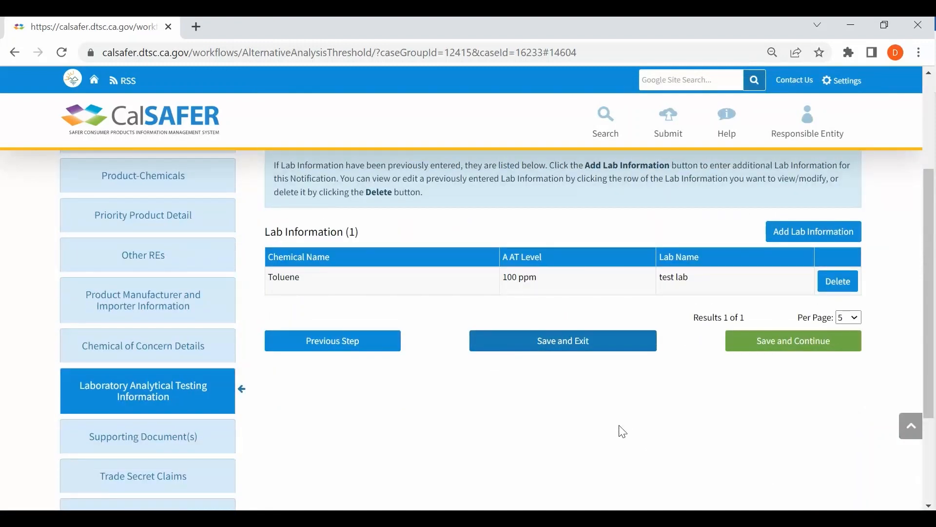
click(775, 345)
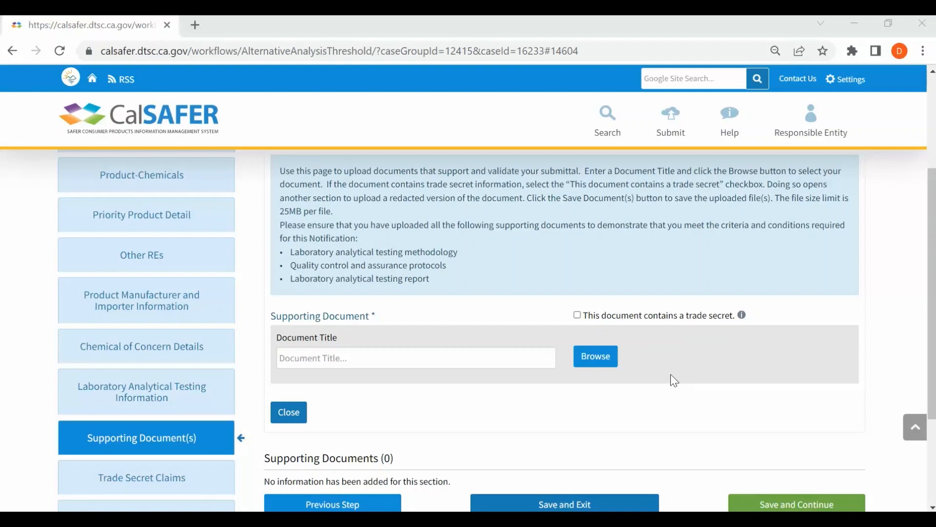
Upload TEST PDF - Copy (2).pdf as a trade-secret Supporting Document with Redacted Supporting Document.pdf as its redacted version, and continue to Trade Secret Claims
click(587, 364)
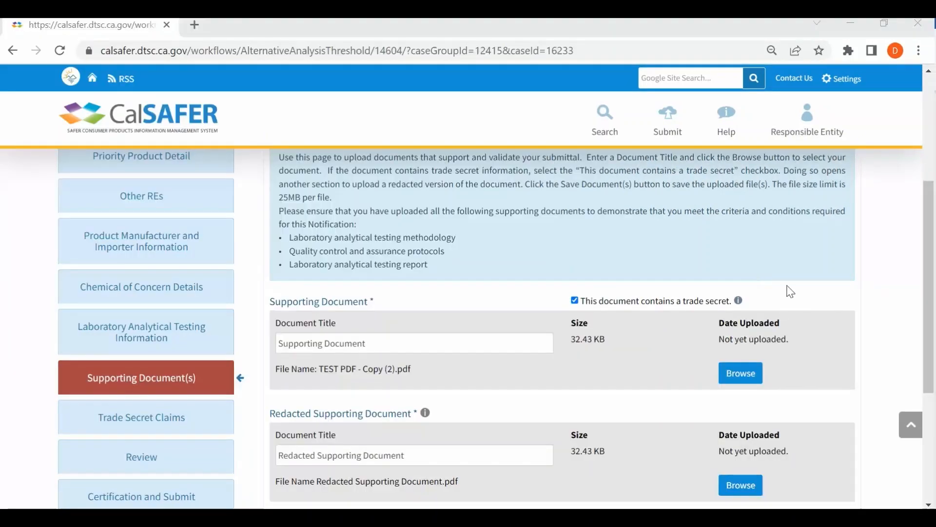
scroll(803, 291, down, 2)
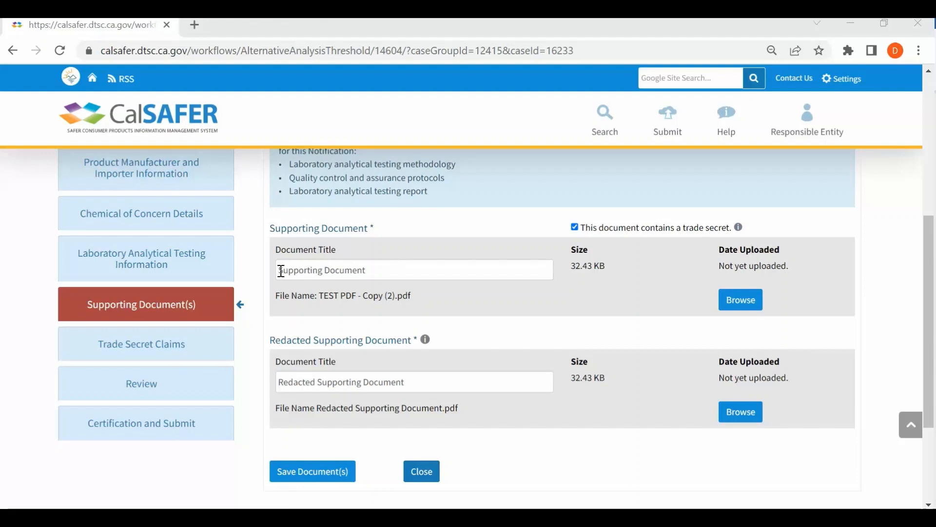
scroll(583, 310, down, 2)
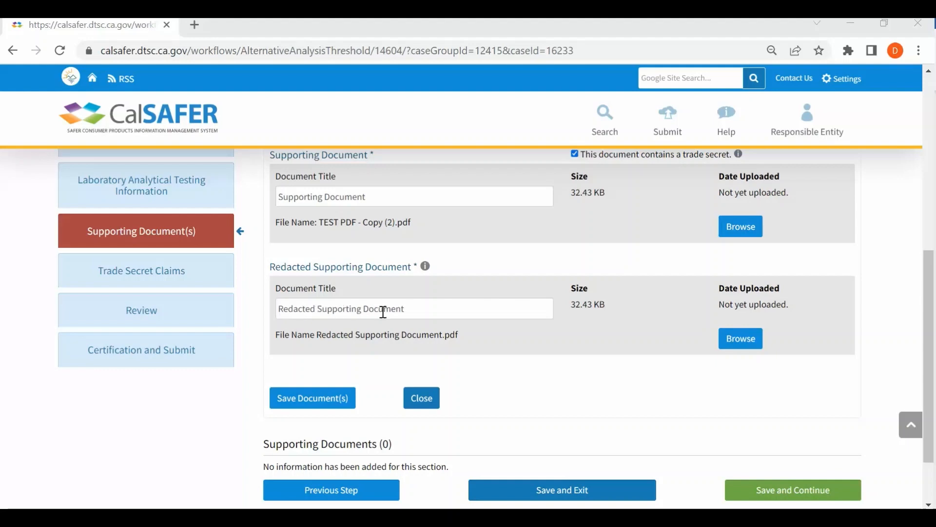
click(322, 399)
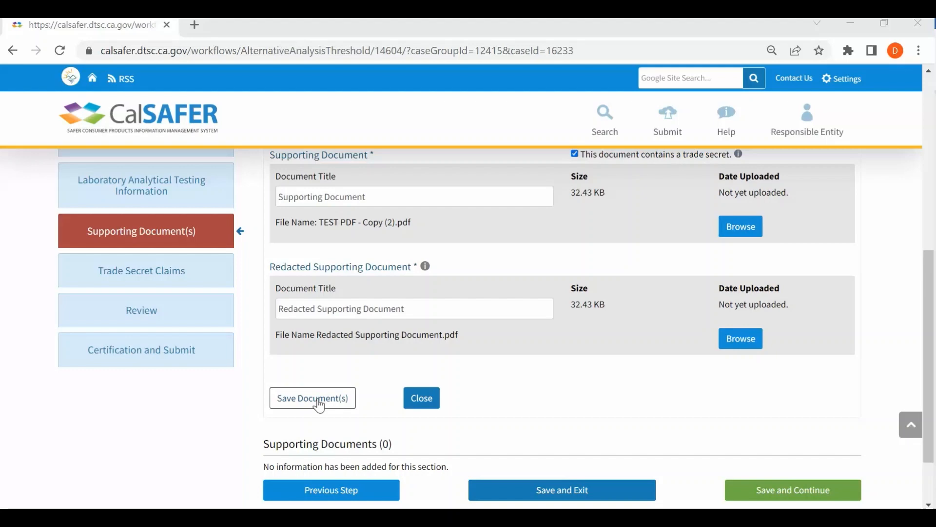
click(318, 400)
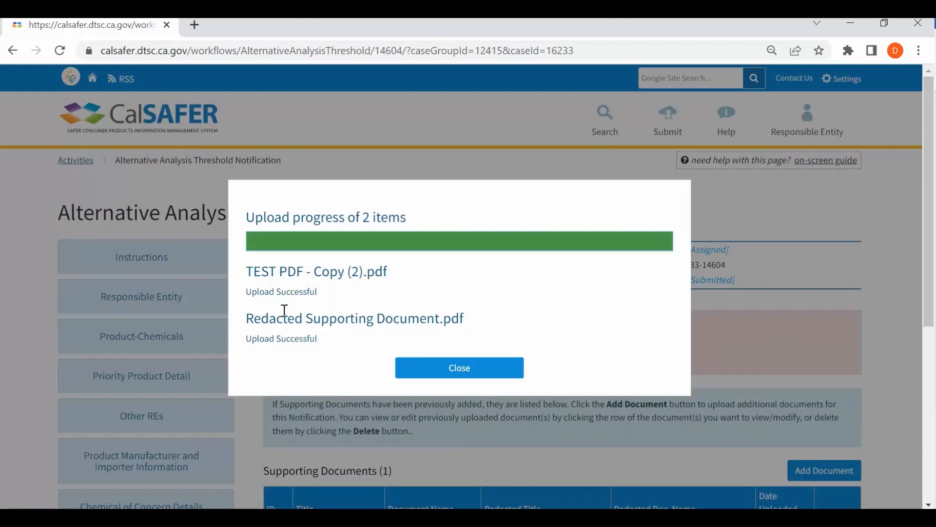
click(476, 376)
scroll(765, 333, down, 4)
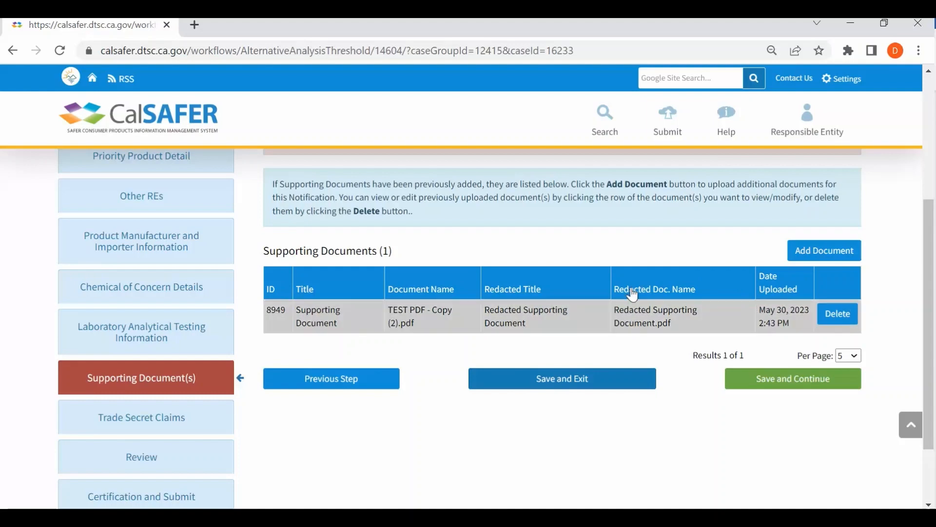
click(793, 385)
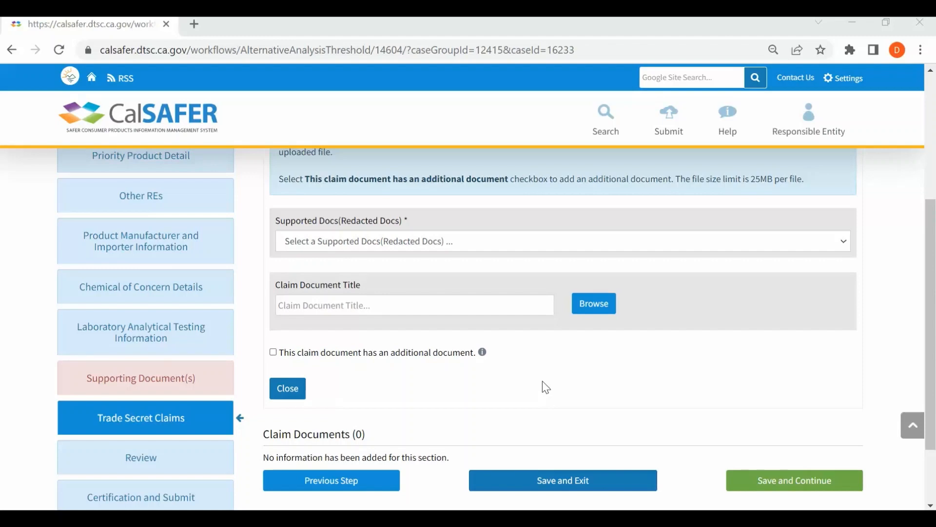
Upload Trade Secret Claim Question and Answers.pdf, titled Trade Secret Document, as the claim for the redacted Supporting Document, and continue to Review
scroll(673, 242, up, 2)
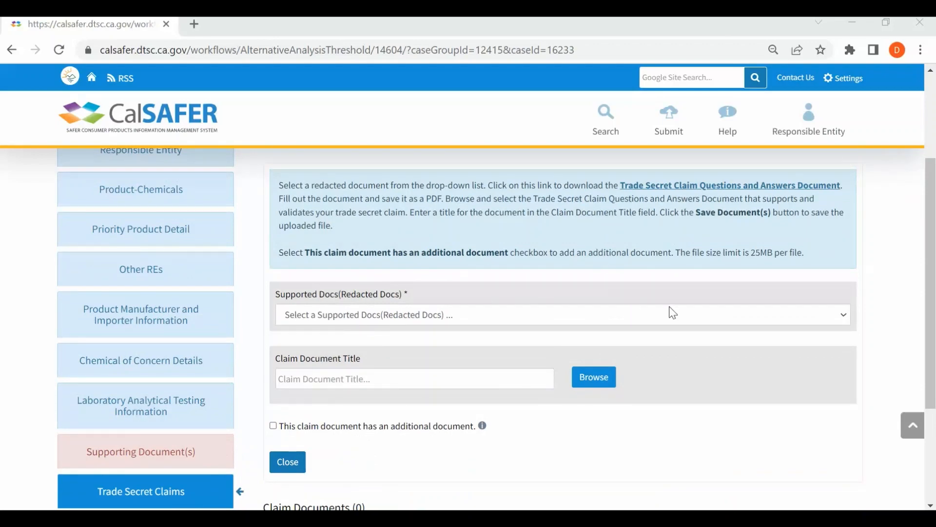
click(847, 321)
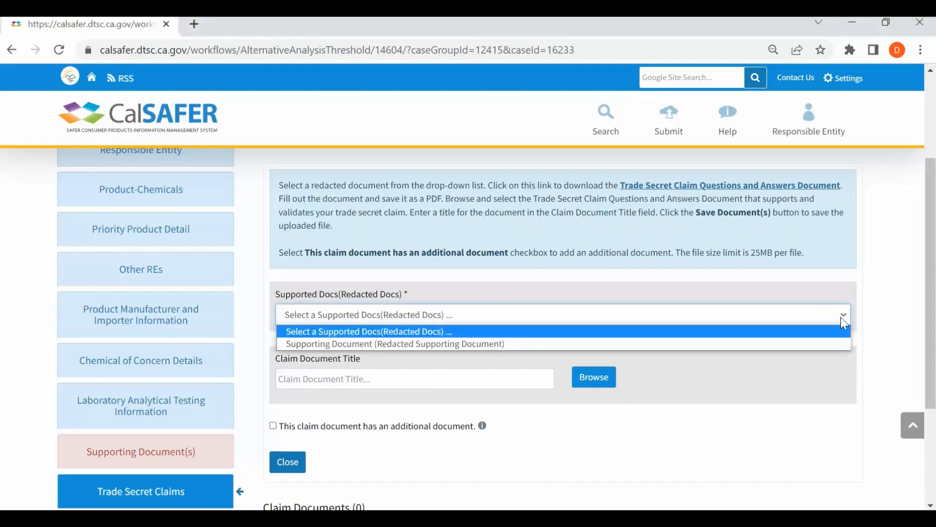
click(808, 342)
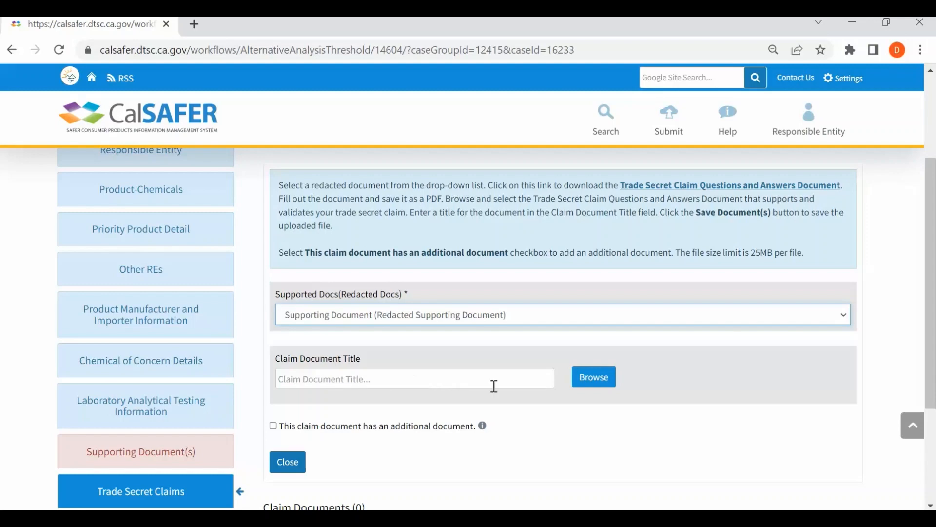
click(602, 383)
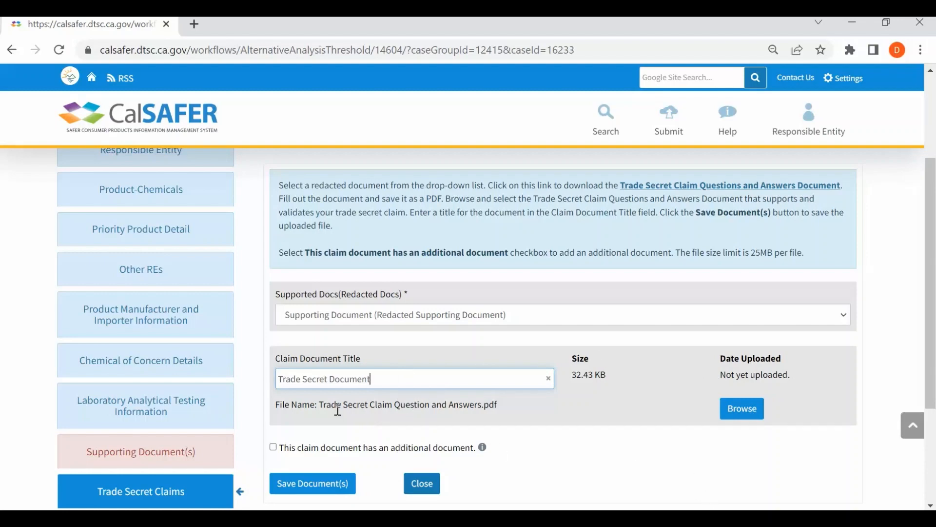
click(309, 483)
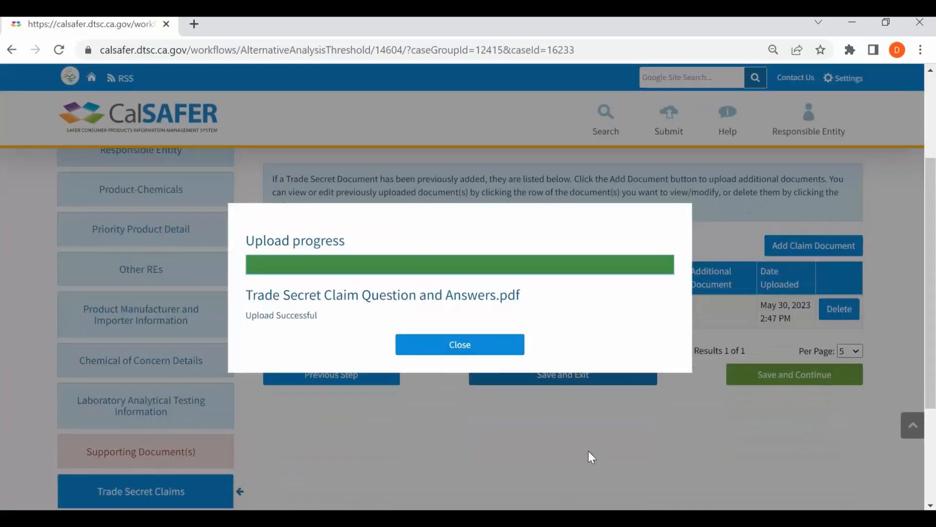
click(481, 352)
click(825, 387)
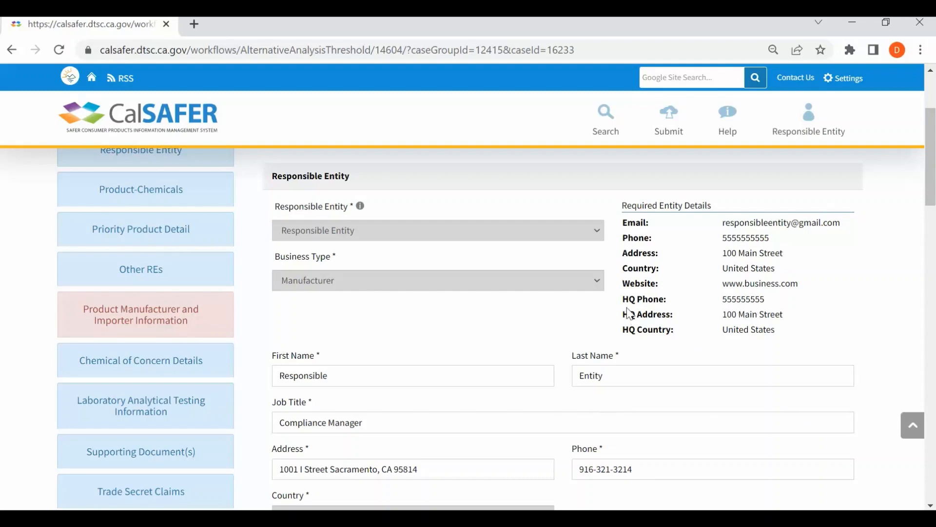
Review the entered information from Responsible Entity through Trade Secret Claims, and continue to Certification and Submit
scroll(629, 312, down, 1)
scroll(629, 313, down, 1)
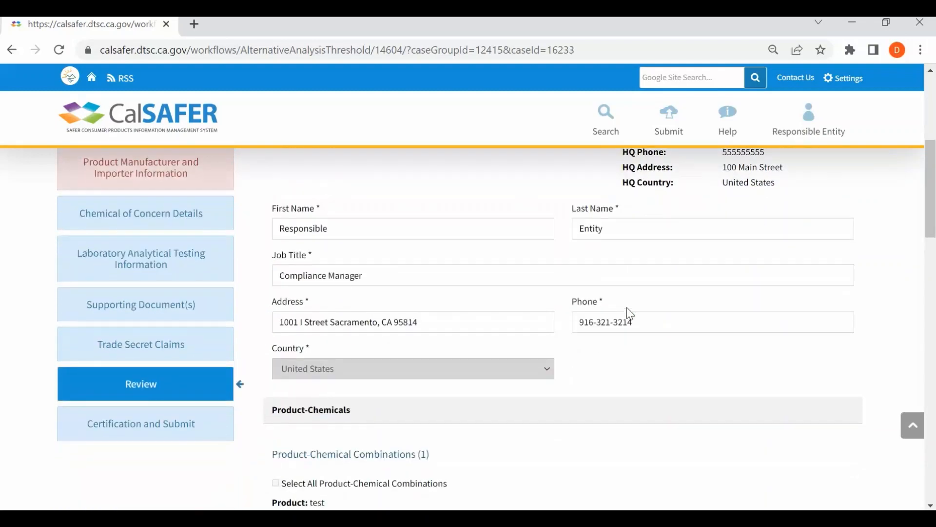
scroll(627, 308, down, 6)
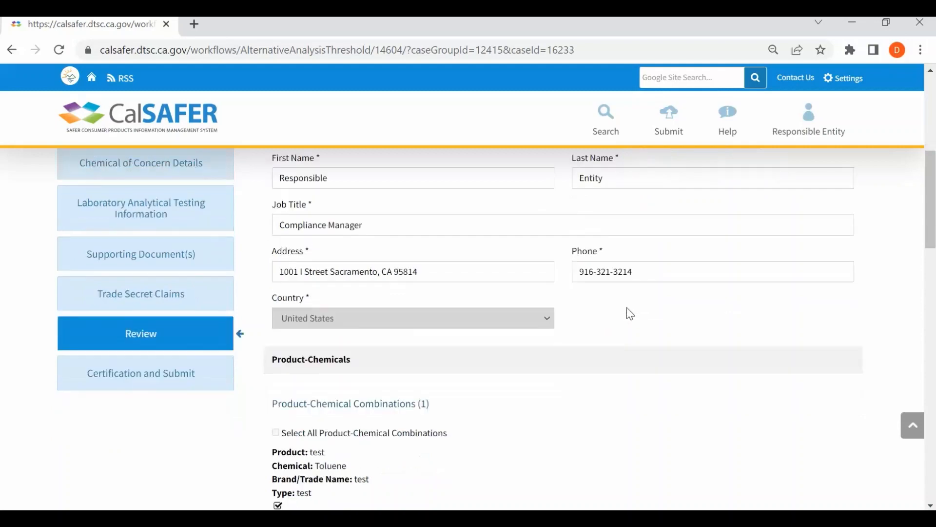
scroll(627, 309, down, 6)
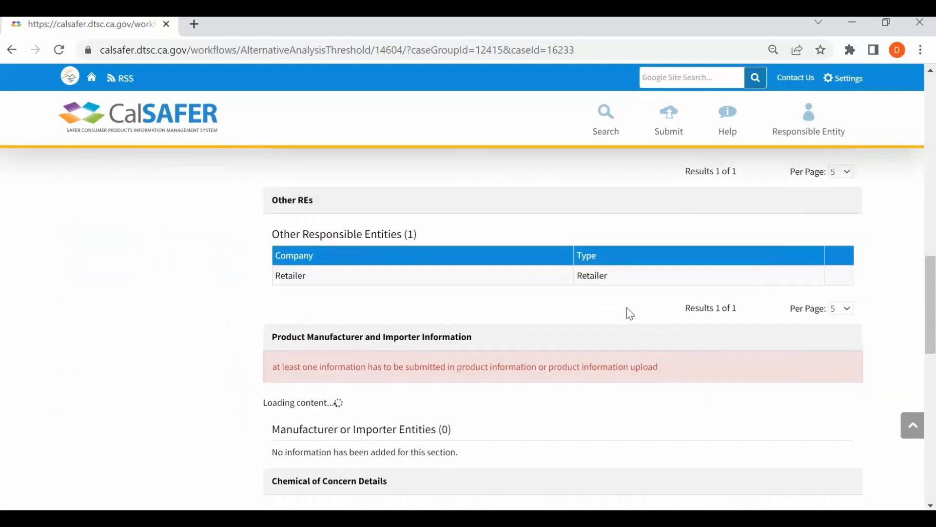
scroll(627, 307, down, 9)
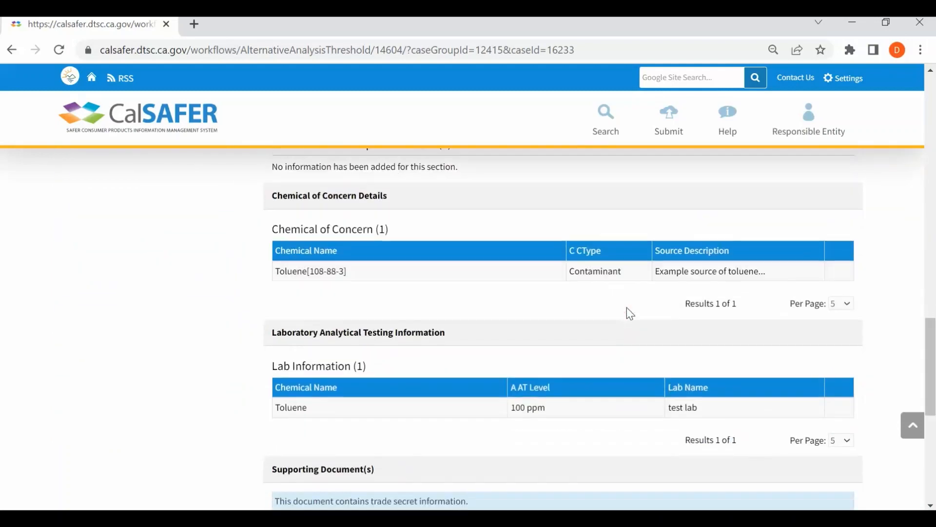
scroll(627, 312, down, 1)
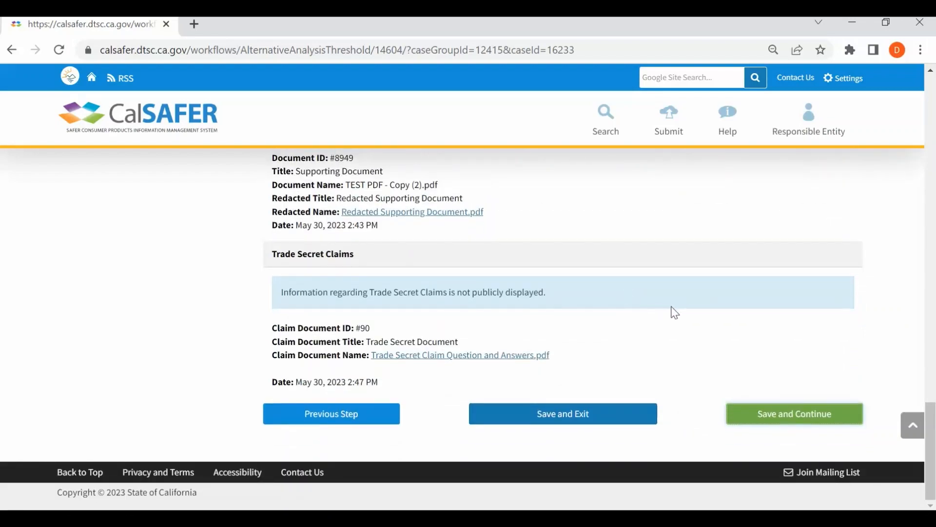
click(800, 415)
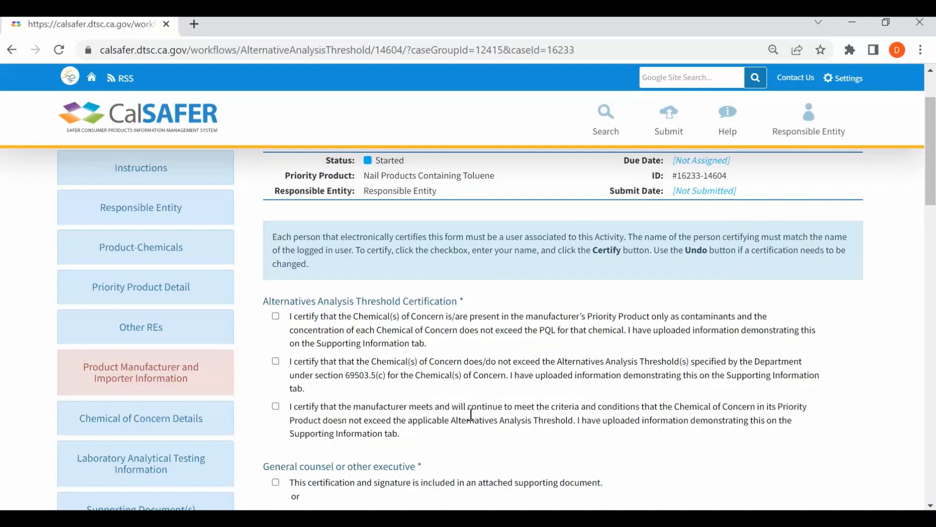
Accept all three Alternatives Analysis Threshold Certification statements and look over the executive, officer, and responsible person certifications
click(276, 317)
click(277, 362)
scroll(752, 390, down, 3)
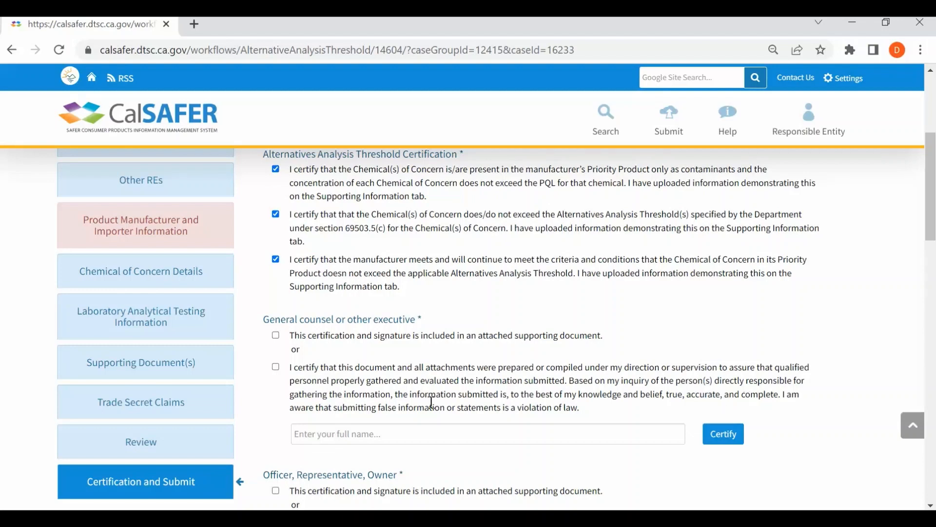
scroll(467, 364, down, 5)
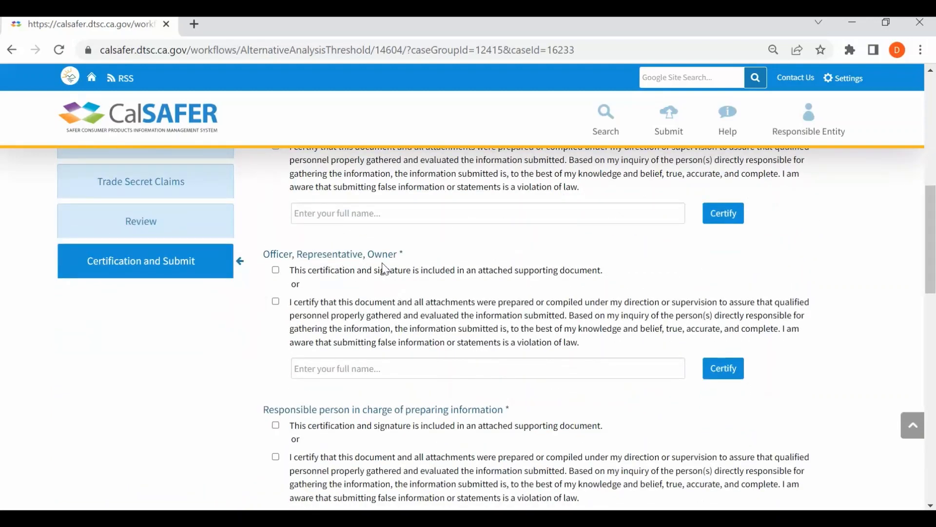
scroll(416, 346, down, 2)
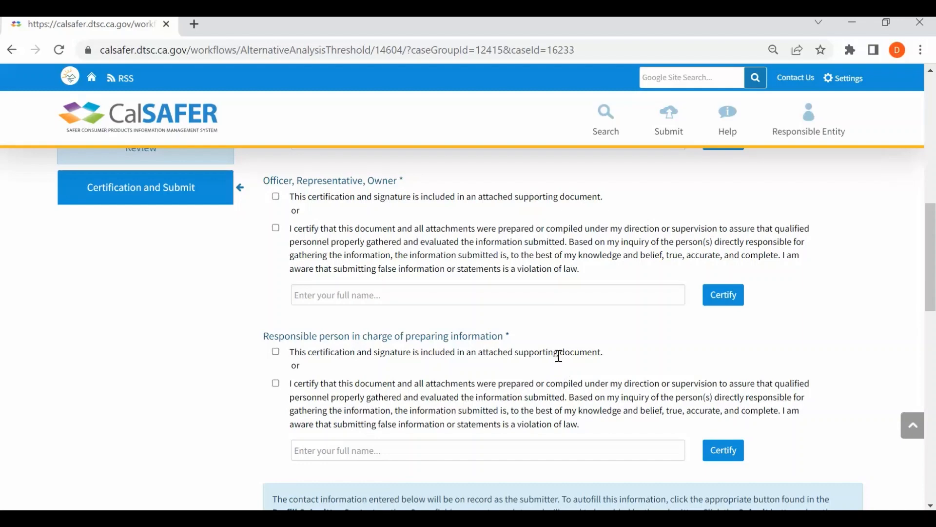
From the Activities list, open the form for adding a user to the Nail Products Containing Toluene notification
scroll(560, 360, up, 6)
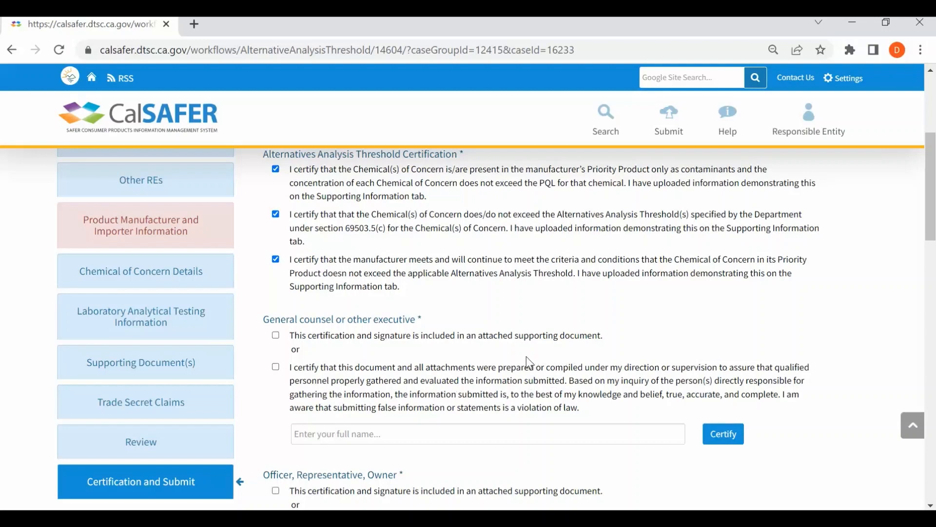
scroll(530, 363, down, 2)
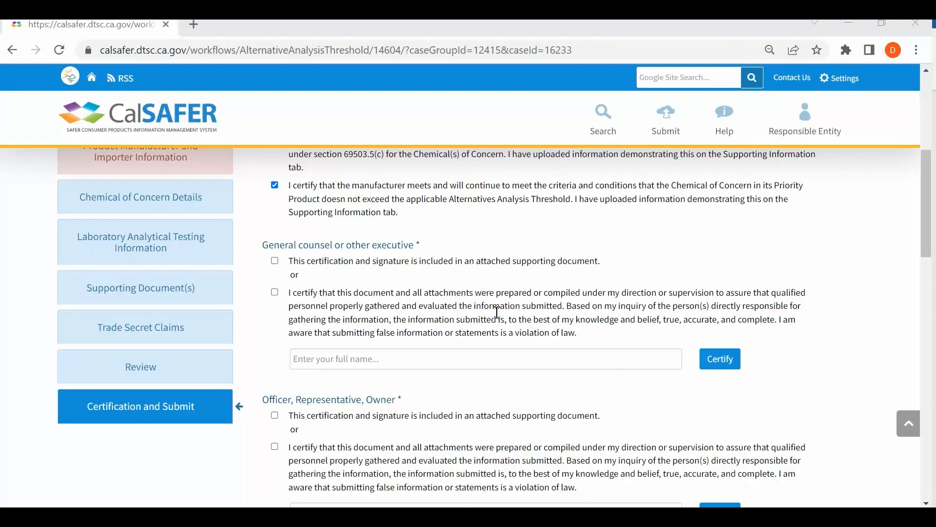
click(797, 133)
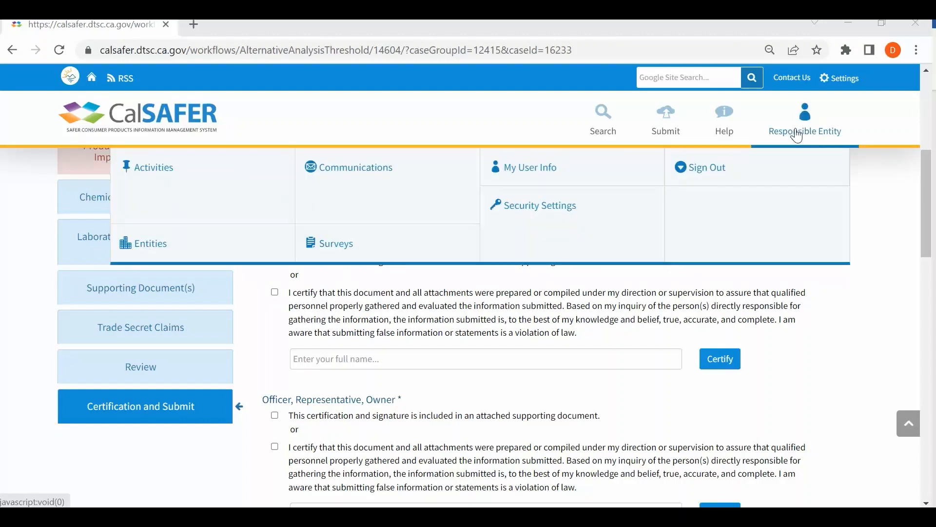
click(242, 202)
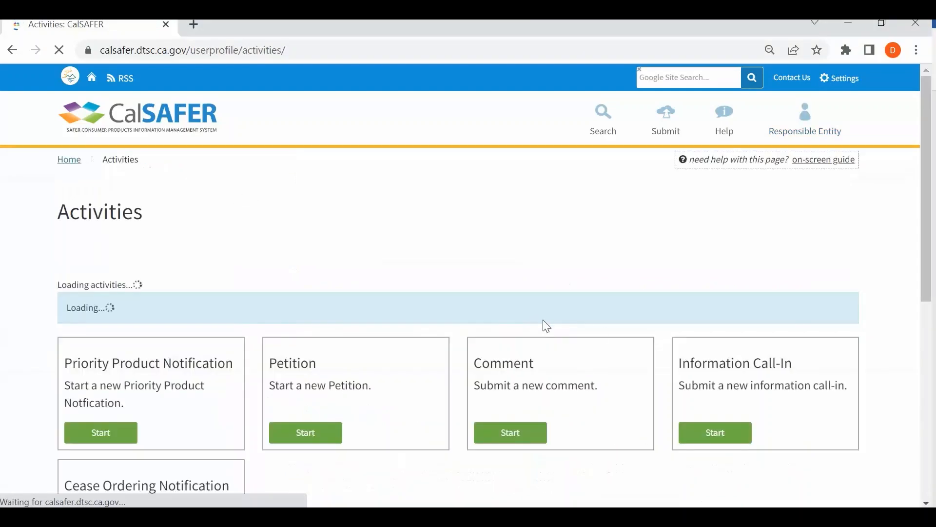
scroll(608, 334, down, 12)
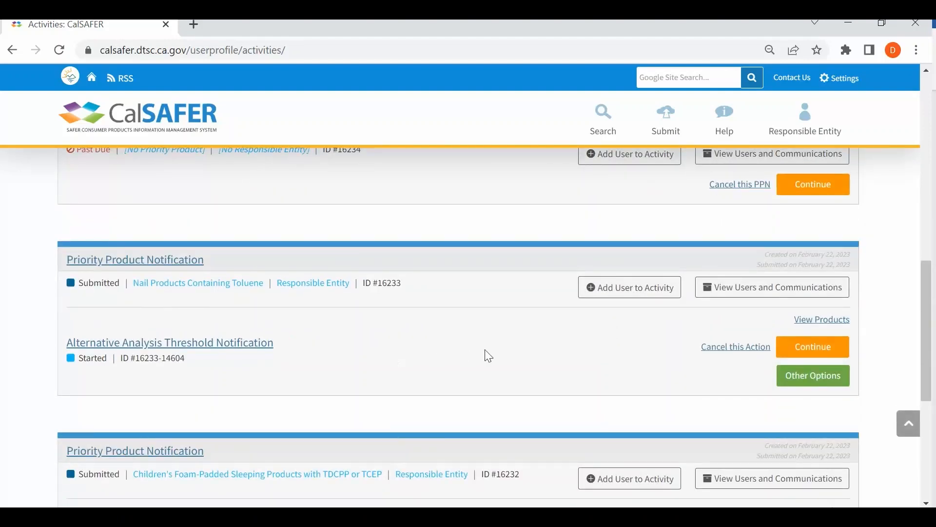
click(643, 299)
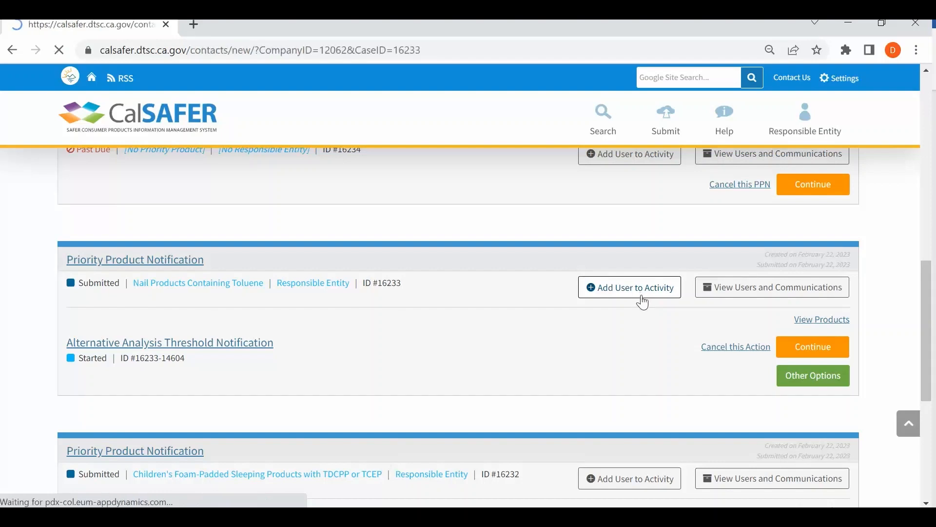
Look over the New User form's contact fields, Entity Administrator option and instructions
scroll(643, 320, down, 5)
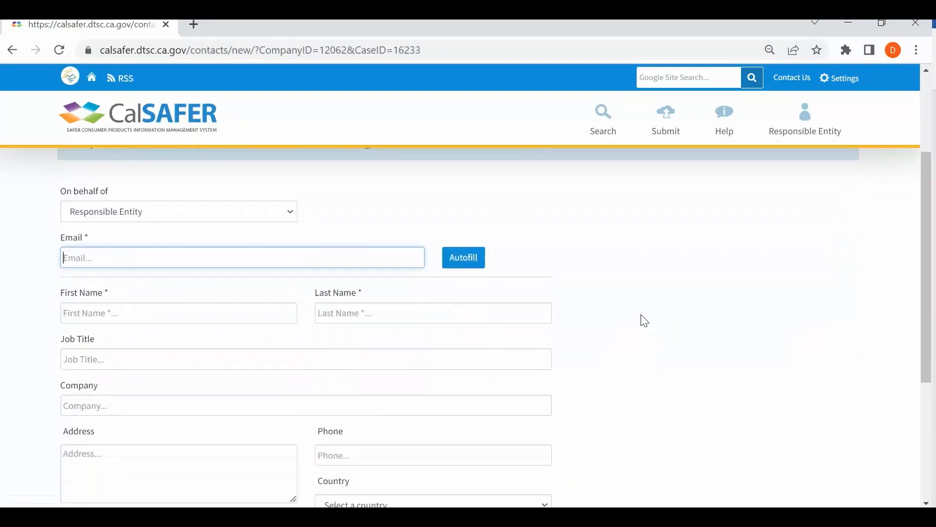
scroll(641, 315, up, 1)
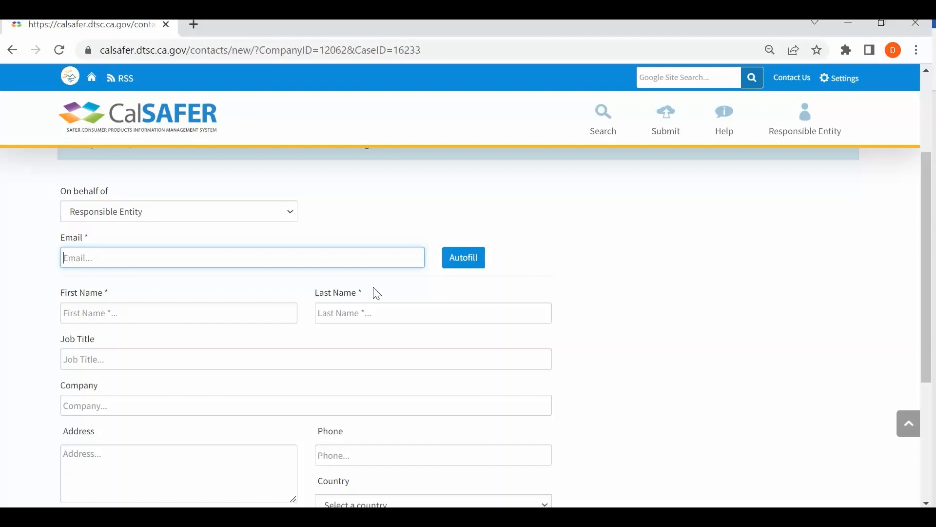
scroll(377, 293, down, 5)
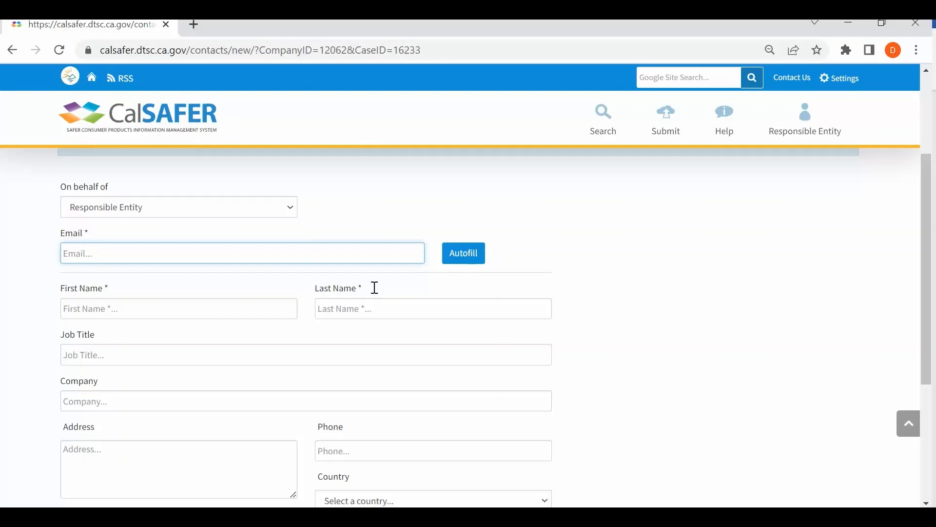
scroll(377, 294, up, 3)
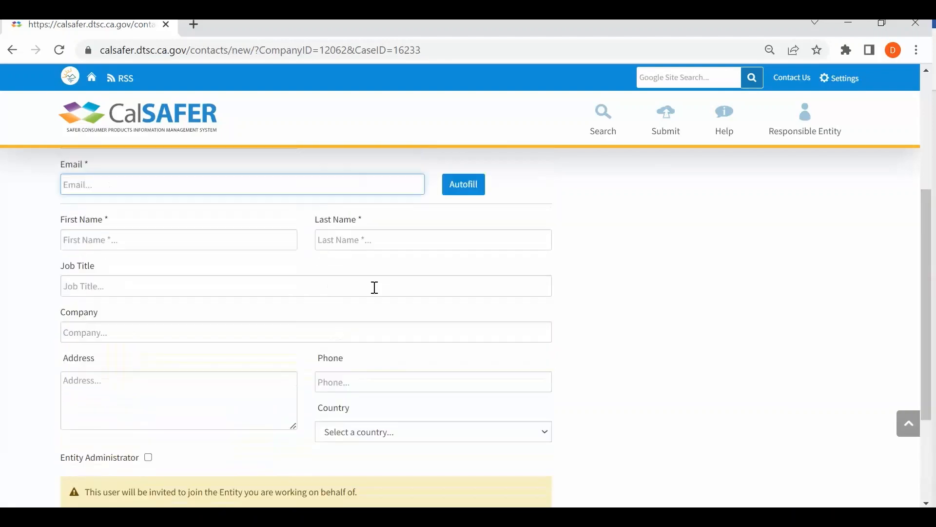
scroll(375, 287, up, 3)
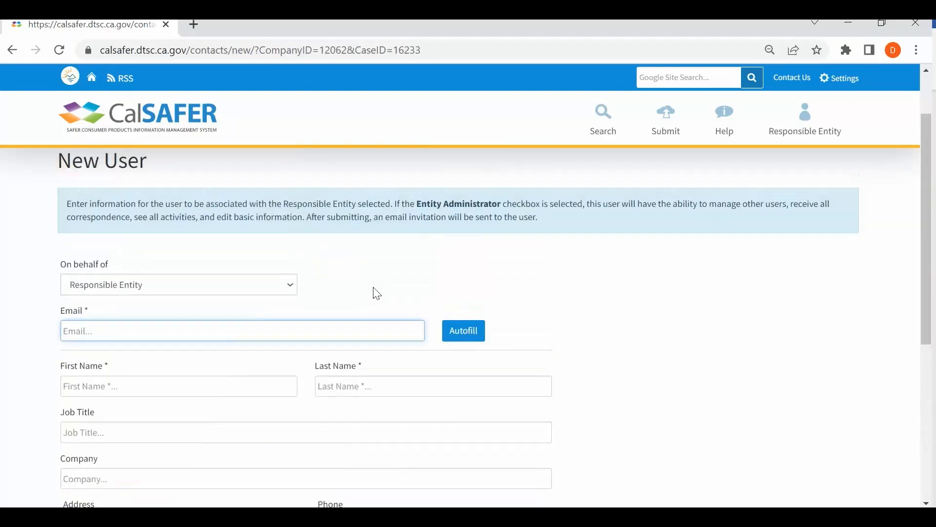
Return to Activities and resume the Nail Products Containing Toluene Alternative Analysis Threshold Notification at Certification and Submit
click(791, 129)
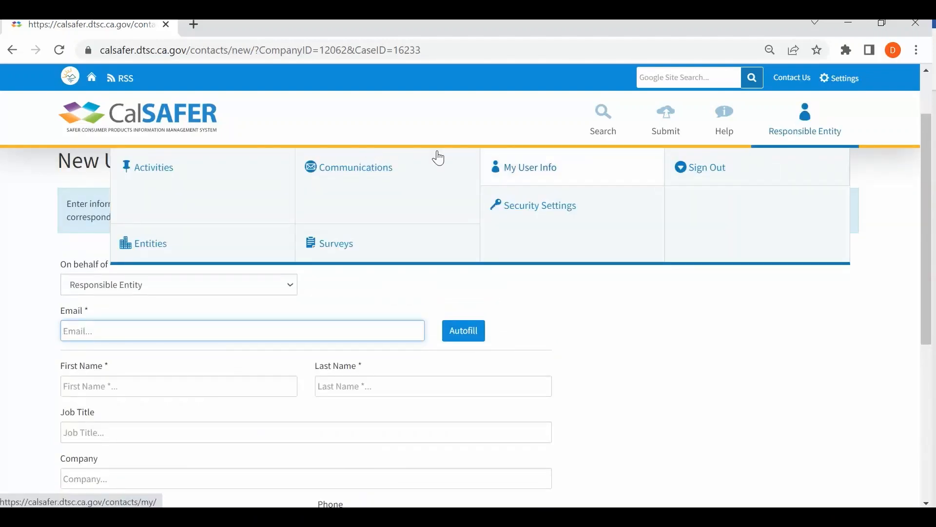
click(248, 176)
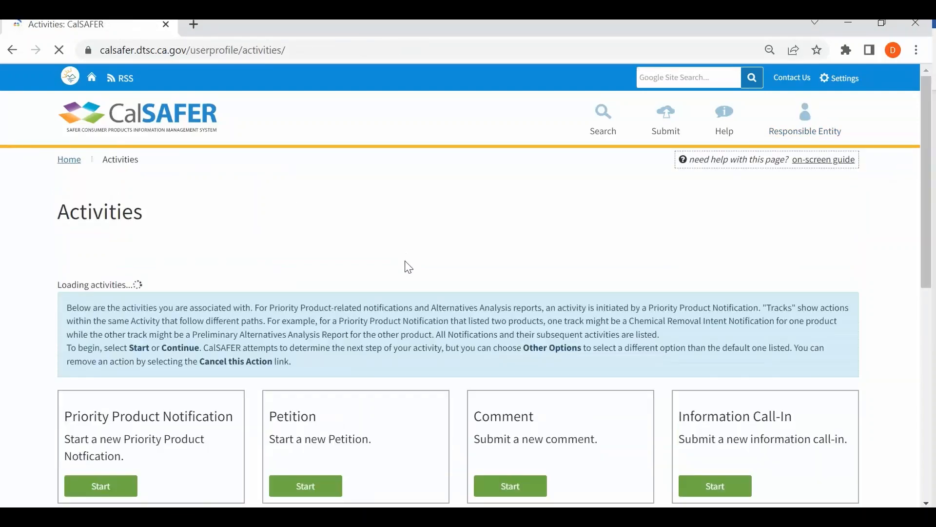
scroll(408, 268, down, 8)
scroll(408, 281, down, 5)
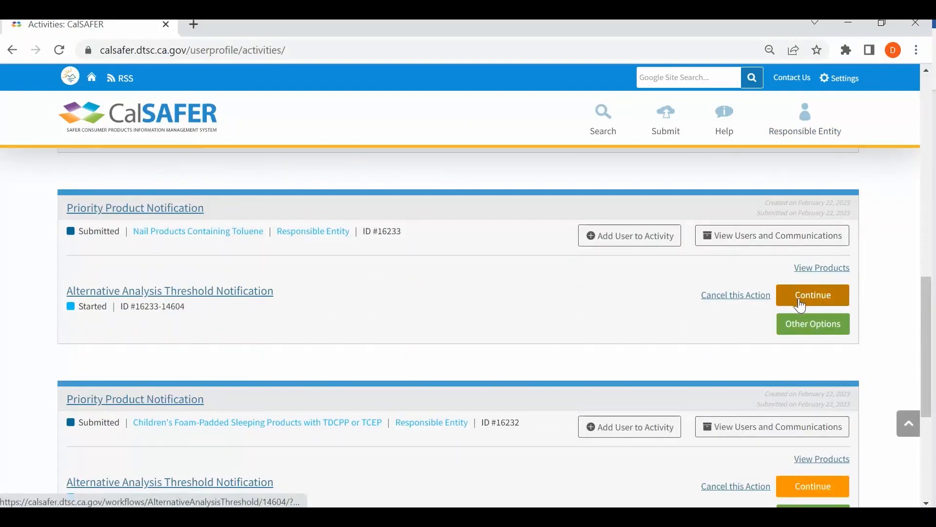
click(800, 302)
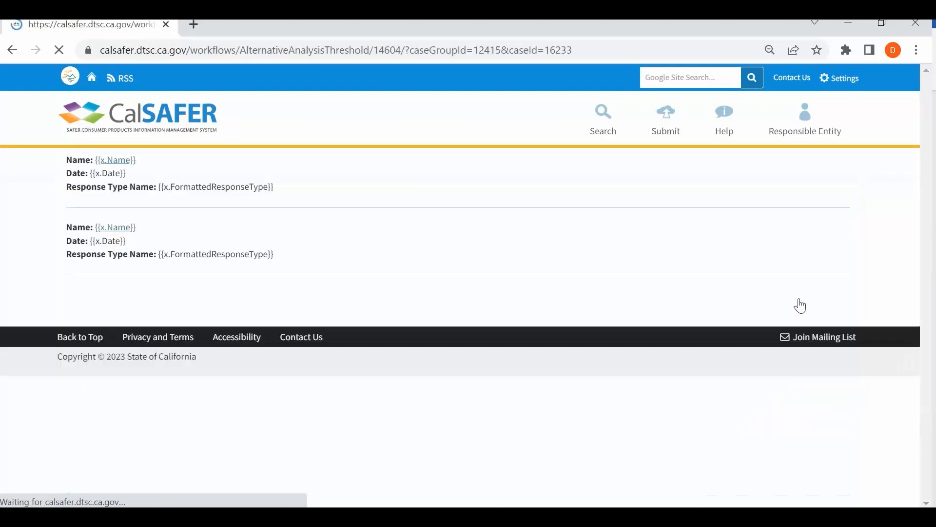
scroll(795, 308, down, 7)
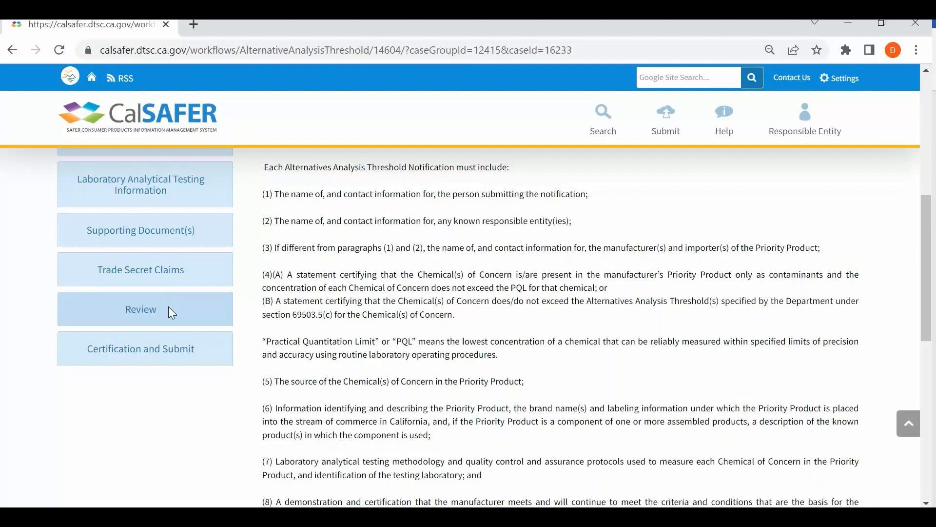
click(163, 350)
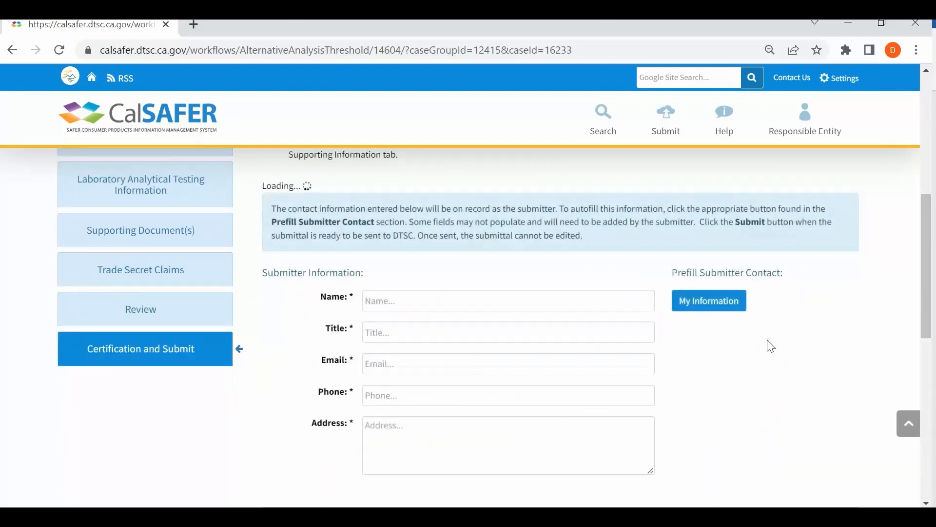
Accept all three Alternatives Analysis Threshold Certification statements
scroll(551, 363, up, 2)
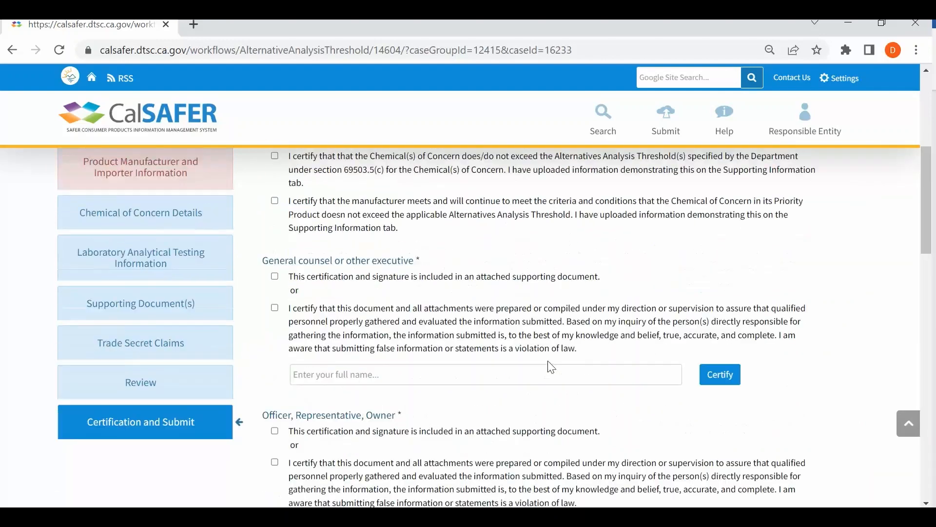
scroll(551, 366, up, 2)
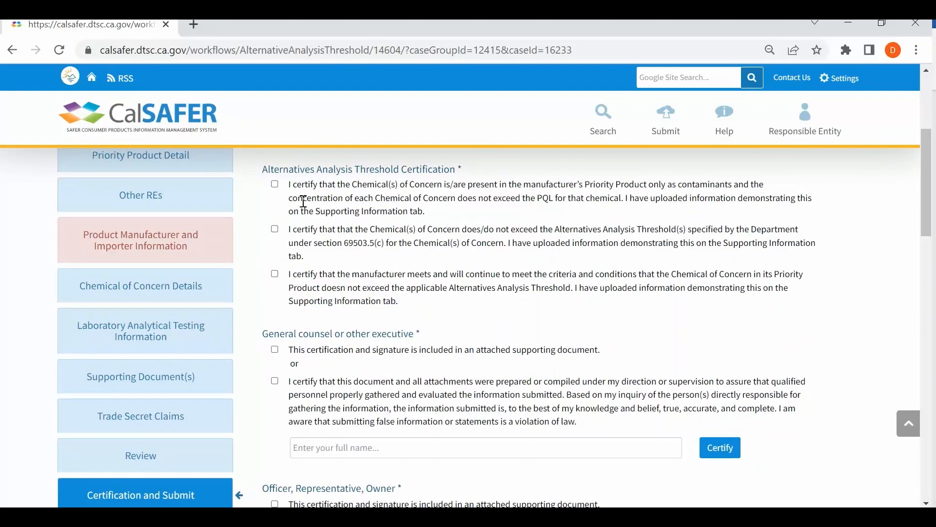
click(275, 184)
click(275, 228)
click(275, 273)
Mark the General counsel or other executive and the Officer, Representative, Owner certifications as included in an attached supporting document
scroll(350, 271, down, 3)
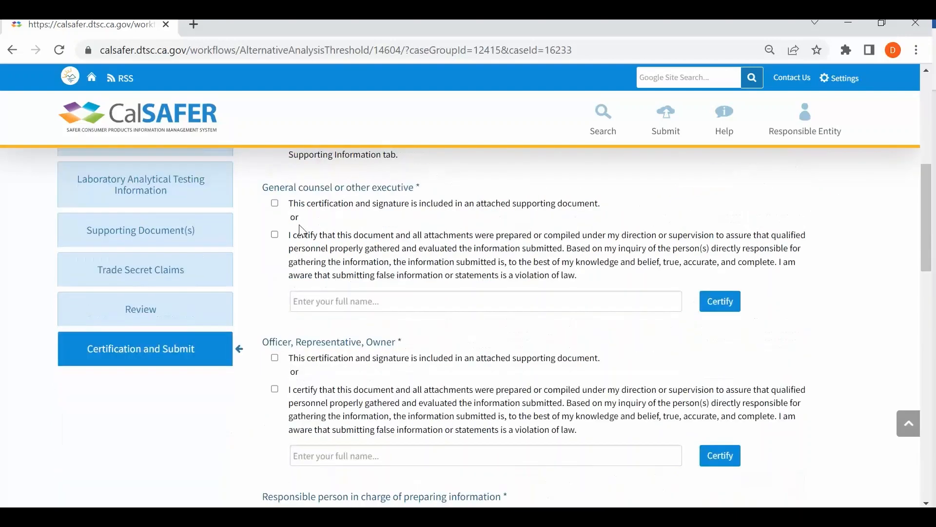
click(276, 203)
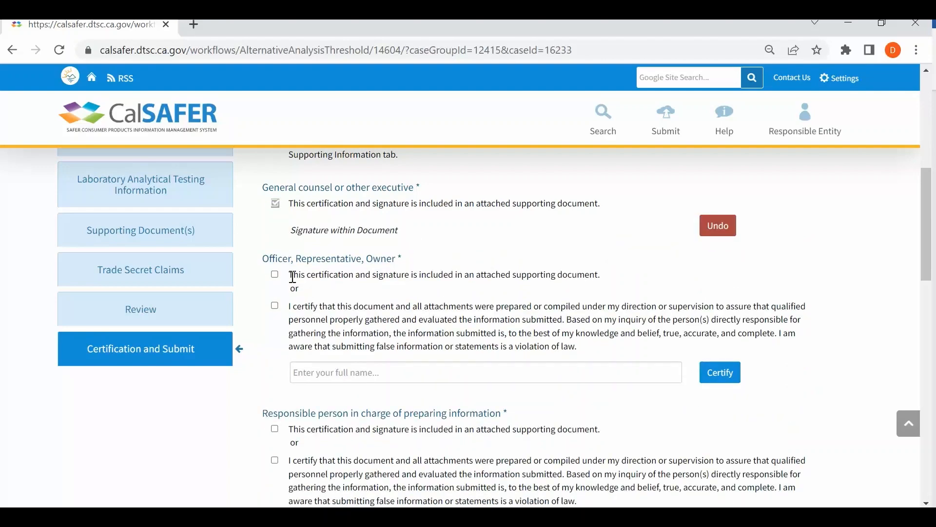
click(275, 274)
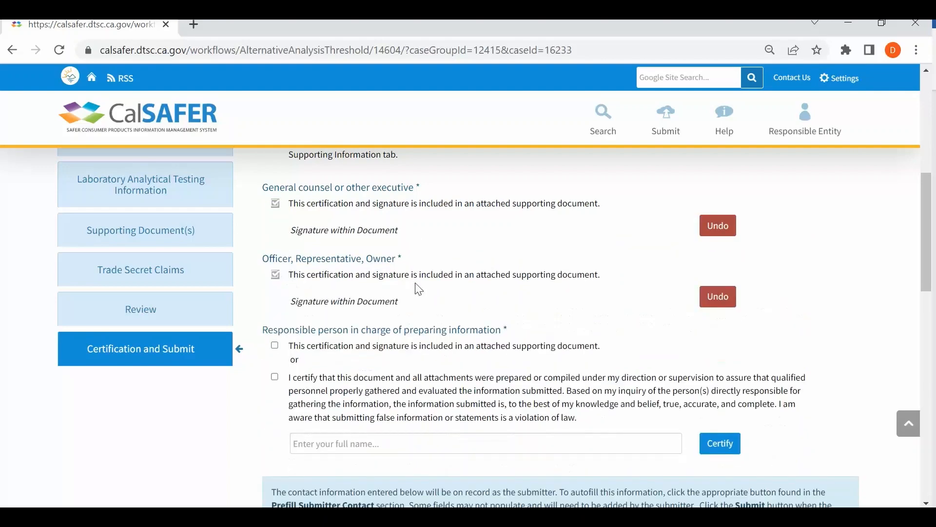
Enter the signer's full name for the responsible person in charge of preparing information, accept the certification statement, and certify it
scroll(419, 298, down, 1)
click(418, 376)
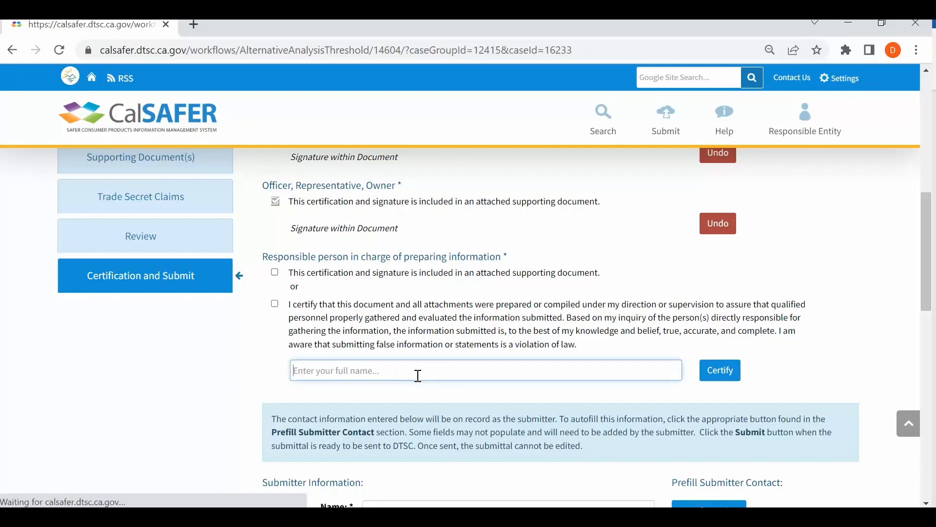
text(Responsible Entity)
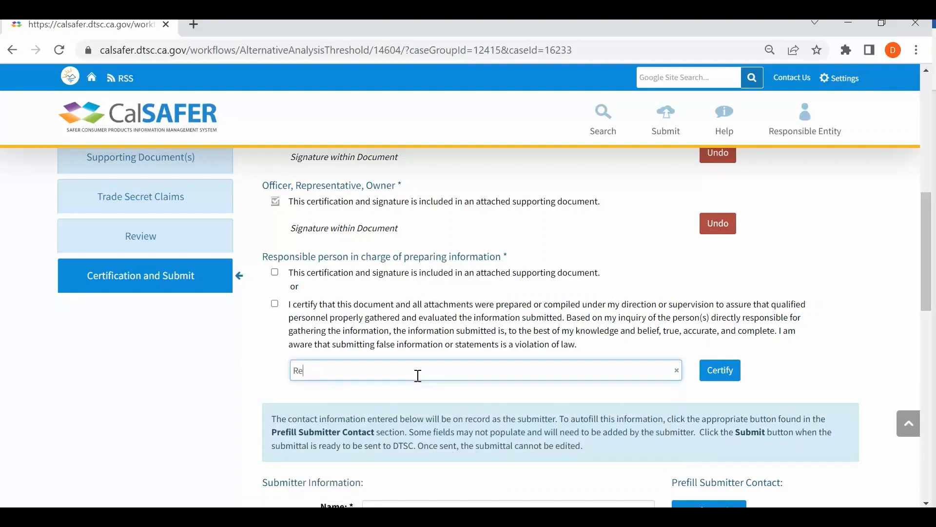
click(721, 370)
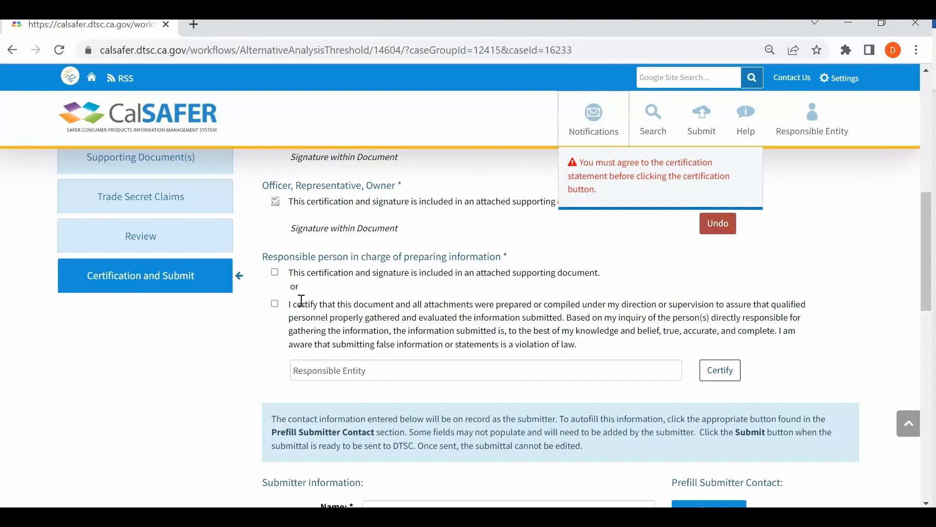
click(275, 303)
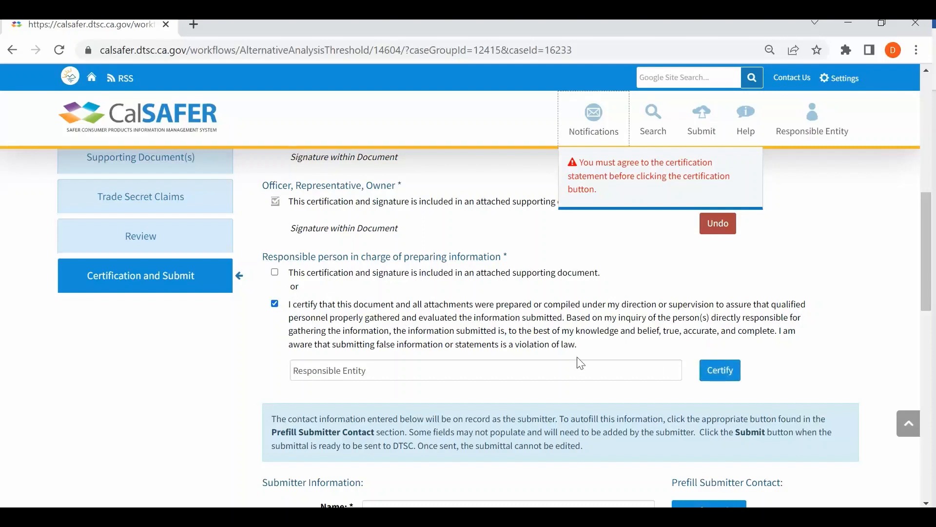
click(718, 378)
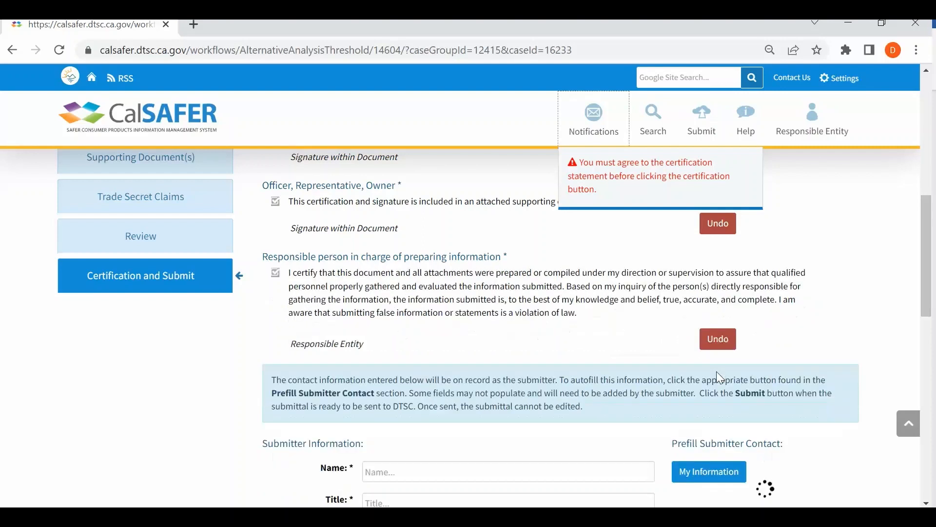
Prefill the submitter contact with My Information and the company contact with Company Information
scroll(817, 339, down, 1)
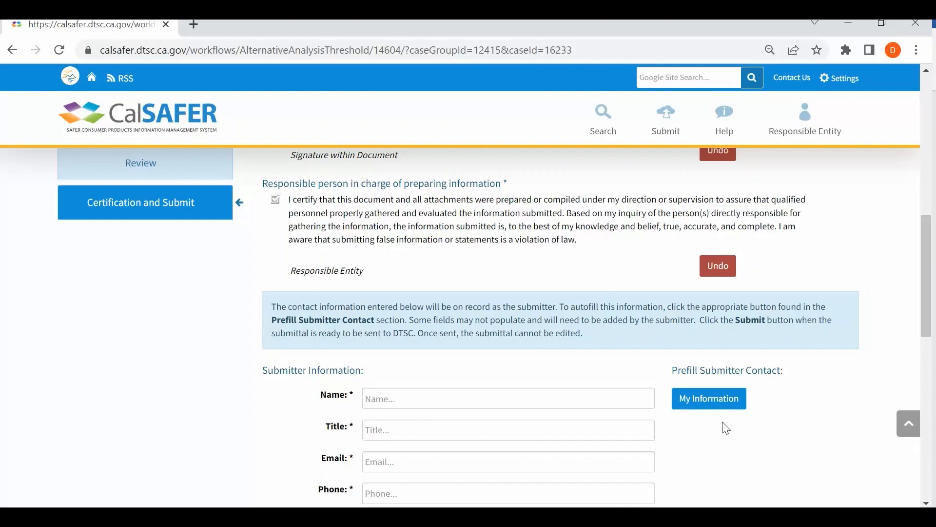
scroll(726, 426, down, 2)
scroll(725, 426, down, 1)
click(692, 253)
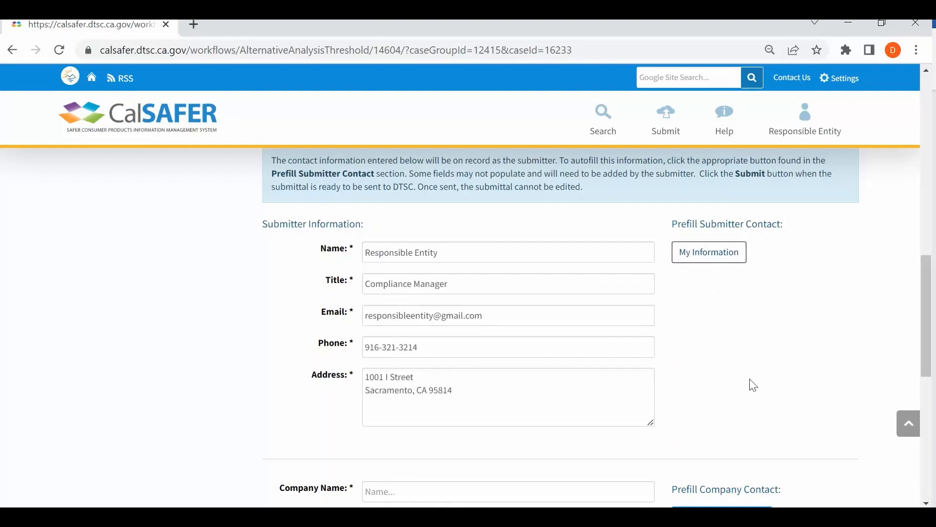
scroll(748, 385, down, 3)
click(731, 380)
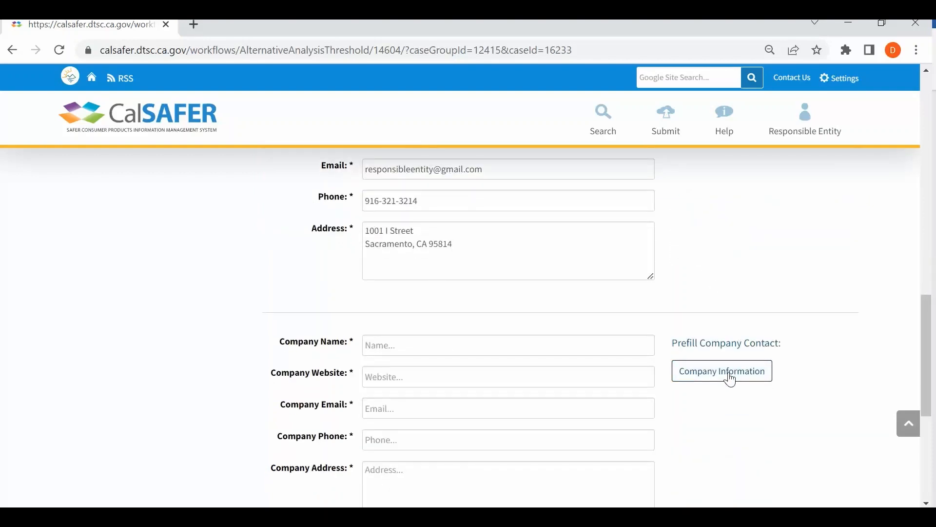
Submit the certified Alternative Analysis Threshold Notification to the Department of Toxic Substances Control for review
scroll(641, 334, down, 6)
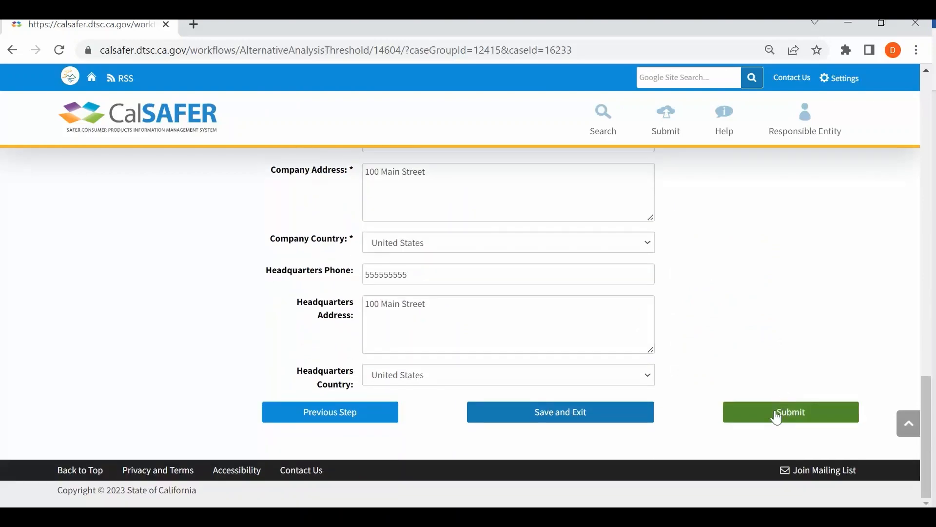
click(777, 416)
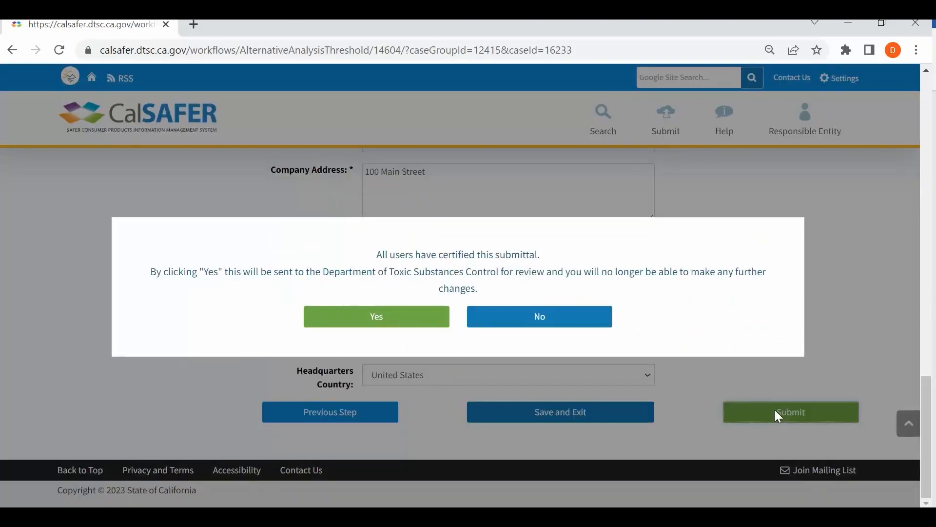